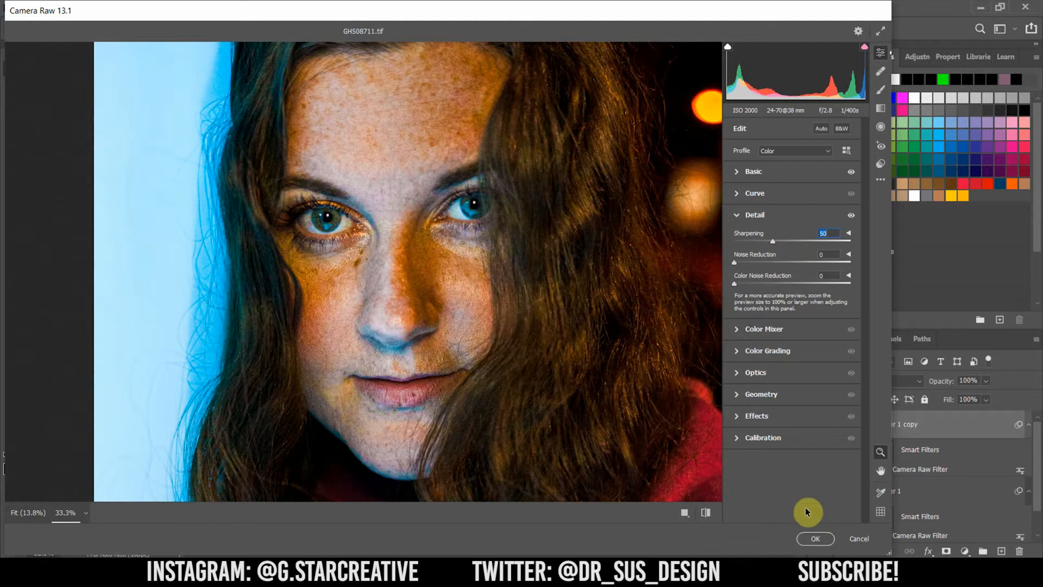
# - Apply the Camera Raw sharpening to Layer 1 copy and give the layer an inverted, black mask
pyautogui.click(816, 538)
pyautogui.click(946, 551)
pyautogui.hotkey('ctrl', 'i')
# - Paint white on the Layer 1 copy mask over both eyes with a 175 px brush
pyautogui.hotkey('ctrl', '+')
pyautogui.hotkey('ctrl', '+')
pyautogui.hotkey('ctrl', '+')
pyautogui.scroll(3, 561, 235)
pyautogui.hscroll(-1, 561, 235)
pyautogui.scroll(1, 561, 235)
pyautogui.press('b')
pyautogui.click(86, 28)
pyautogui.hotkey('ctrl', '+')
pyautogui.press(']')
pyautogui.press(']')
pyautogui.press(']')
pyautogui.moveTo(316, 215)
pyautogui.mouseDown()
pyautogui.moveTo(274, 217)
pyautogui.moveTo(297, 216)
pyautogui.mouseUp()
pyautogui.moveTo(503, 199)
pyautogui.mouseDown()
pyautogui.moveTo(525, 195)
pyautogui.moveTo(519, 186)
pyautogui.moveTo(546, 195)
pyautogui.mouseUp()
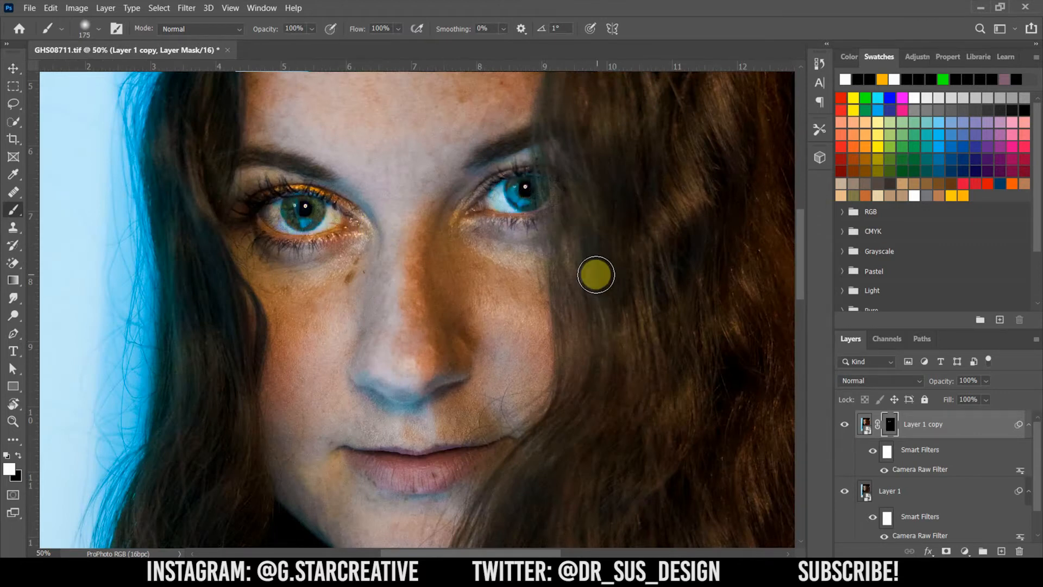
# - Paint the lips in white on the Layer 1 copy mask with a 60 px brush
pyautogui.scroll(-1, 580, 261)
pyautogui.press('[')
pyautogui.press('[')
pyautogui.press('[')
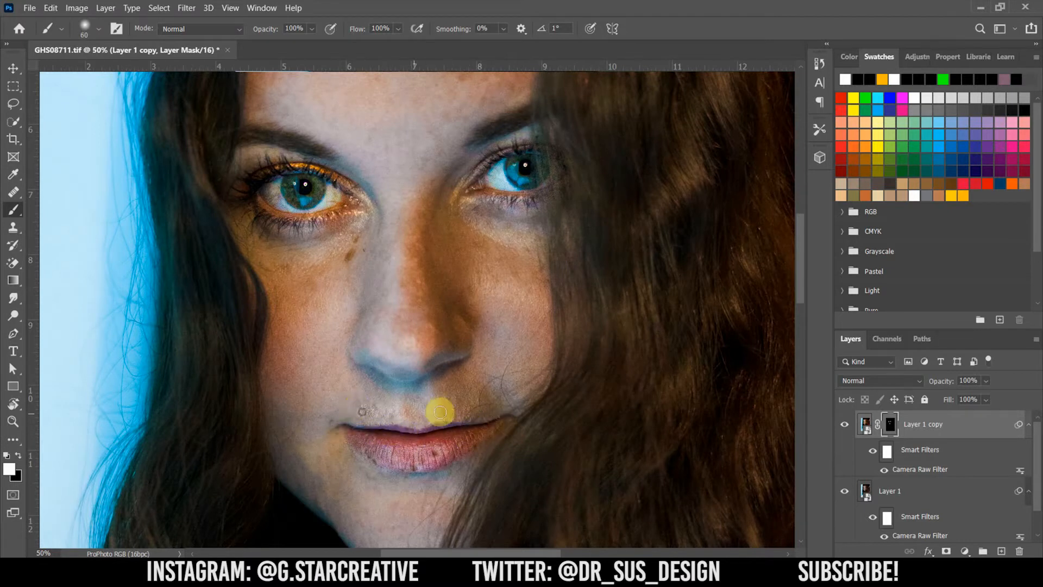
# - Paint black on the mask over the skin just above the lips with a 150 px brush
pyautogui.press(']')
pyautogui.press(']')
pyautogui.press(']')
pyautogui.press(']')
pyautogui.press(']')
pyautogui.press(']')
pyautogui.press('x')
pyautogui.moveTo(354, 397)
pyautogui.mouseDown()
pyautogui.moveTo(415, 404)
pyautogui.moveTo(536, 369)
pyautogui.mouseUp()
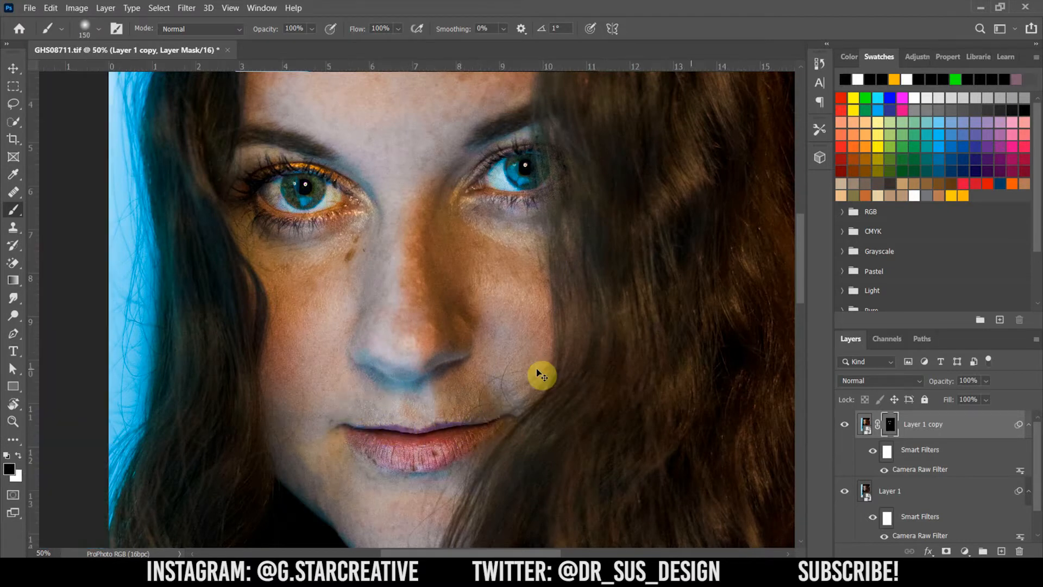
# - Set the opacity of Layer 1 copy to 55%
pyautogui.hotkey('ctrl', '0')
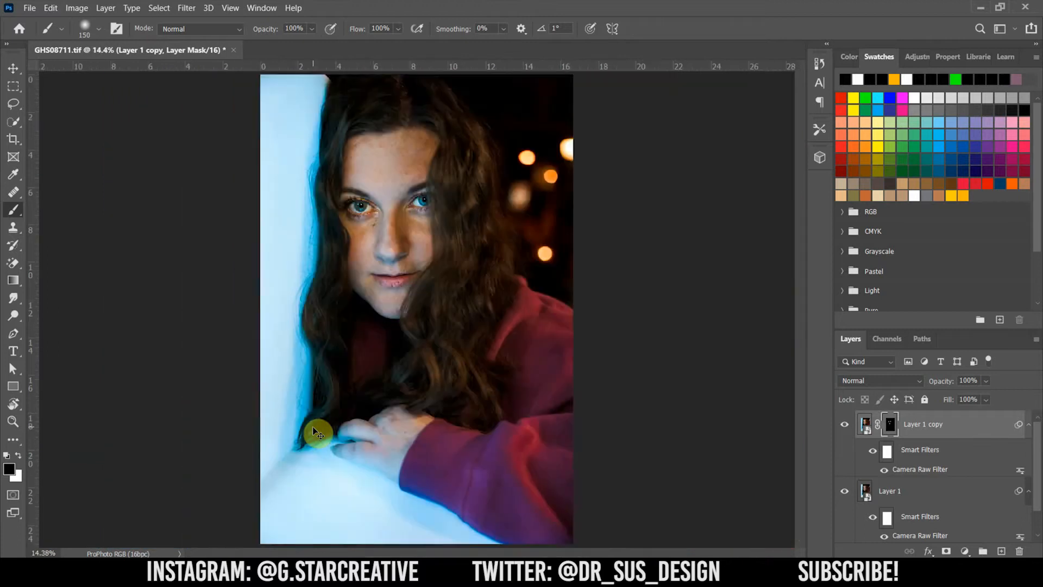
pyautogui.hotkey('ctrl', '+')
pyautogui.hotkey('ctrl', '+')
pyautogui.scroll(5, 312, 426)
pyautogui.moveTo(947, 384); pyautogui.dragTo(763, 385)
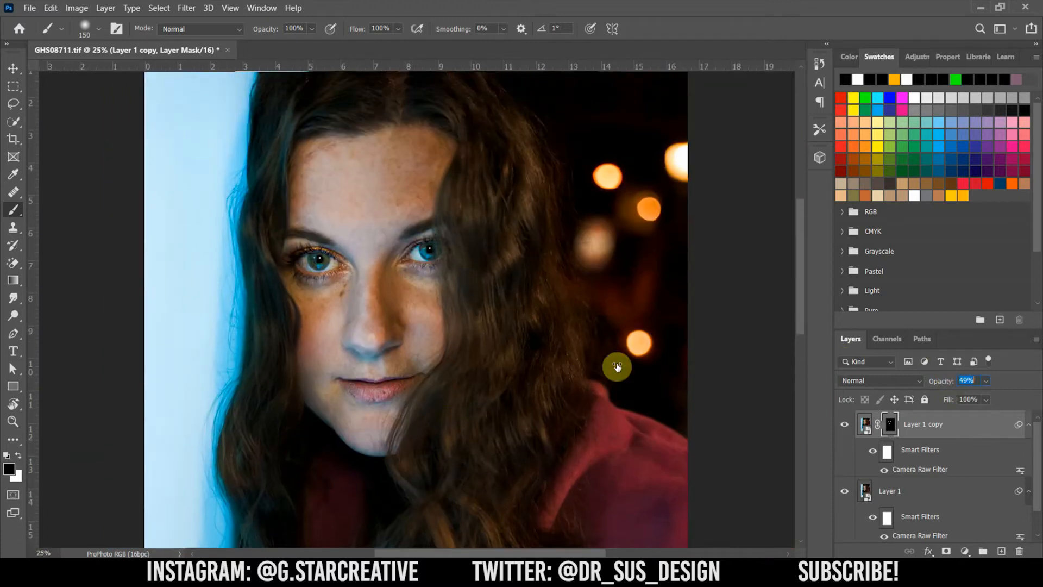
pyautogui.moveTo(630, 367); pyautogui.dragTo(668, 368)
# - Paint white on the Layer 1 copy mask over the hair with a 400 px brush and set the layer's opacity to 60%
pyautogui.hotkey('ctrl', '0')
pyautogui.press(']')
pyautogui.press(']')
pyautogui.press(']')
pyautogui.press(']')
pyautogui.press(']')
pyautogui.press(']')
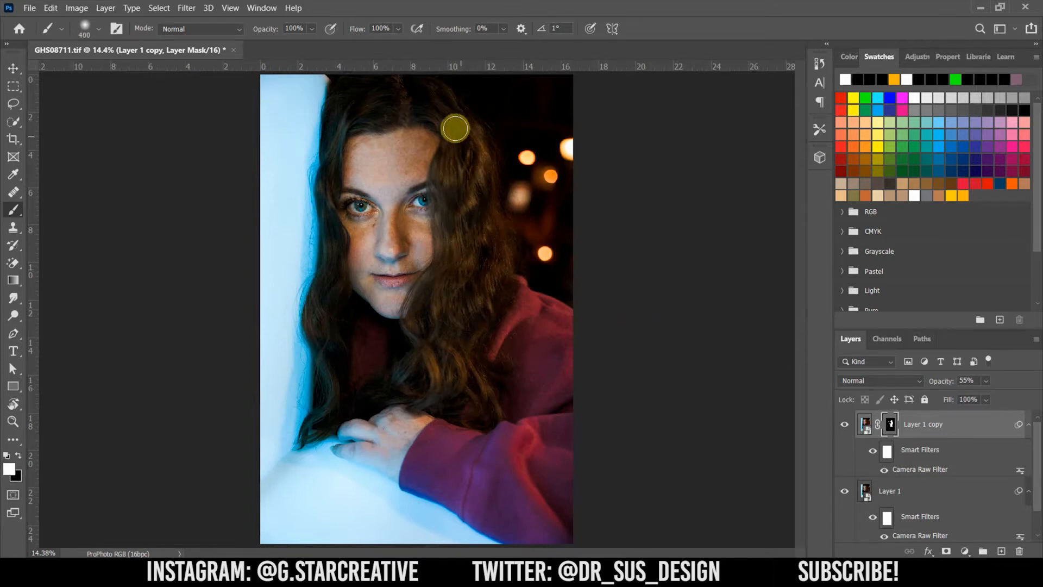
pyautogui.moveTo(377, 112); pyautogui.dragTo(318, 202)
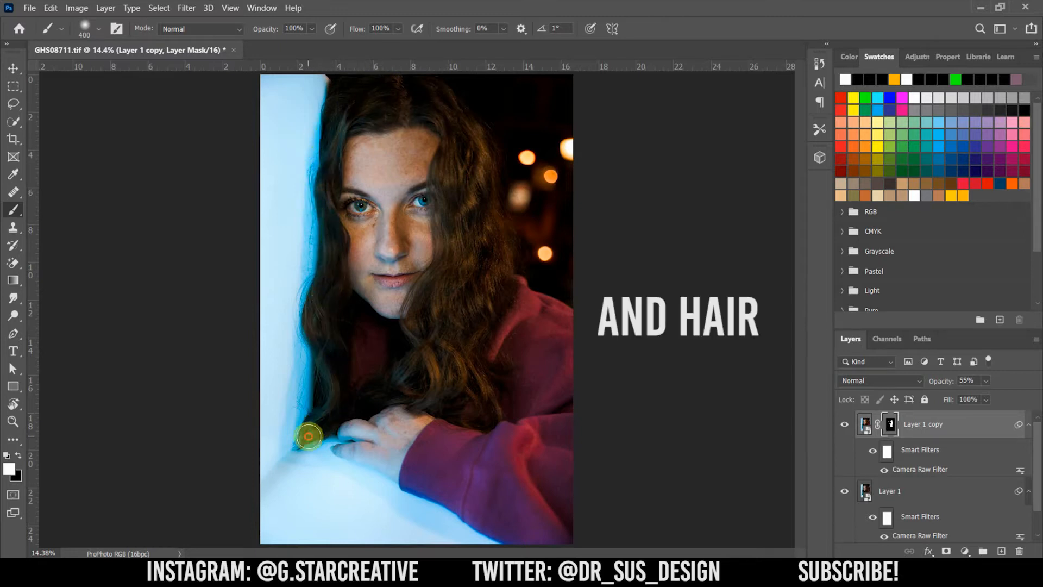
pyautogui.moveTo(1038, 375); pyautogui.dragTo(931, 366)
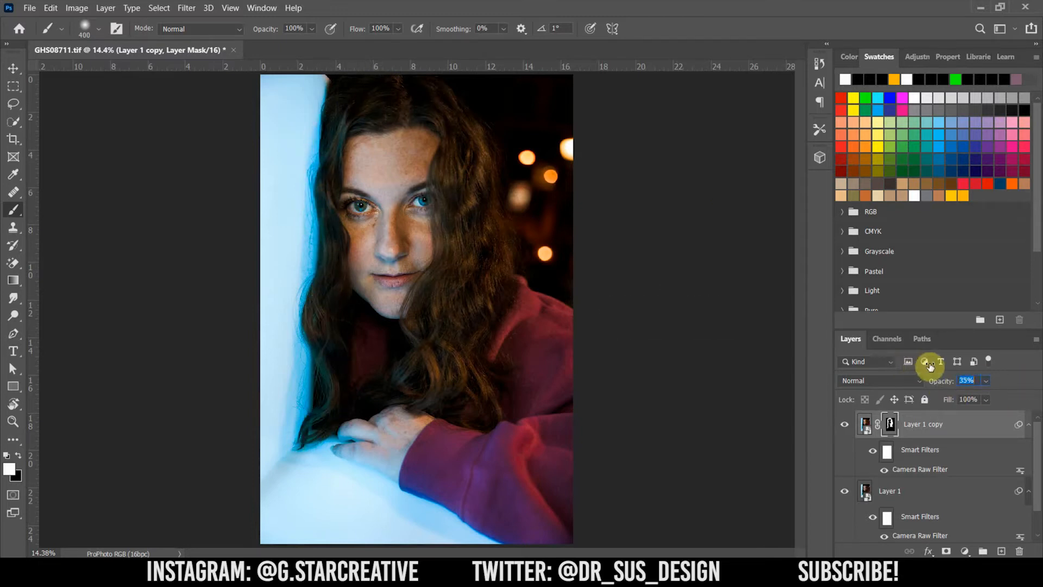
pyautogui.moveTo(1038, 337); pyautogui.dragTo(1016, 338)
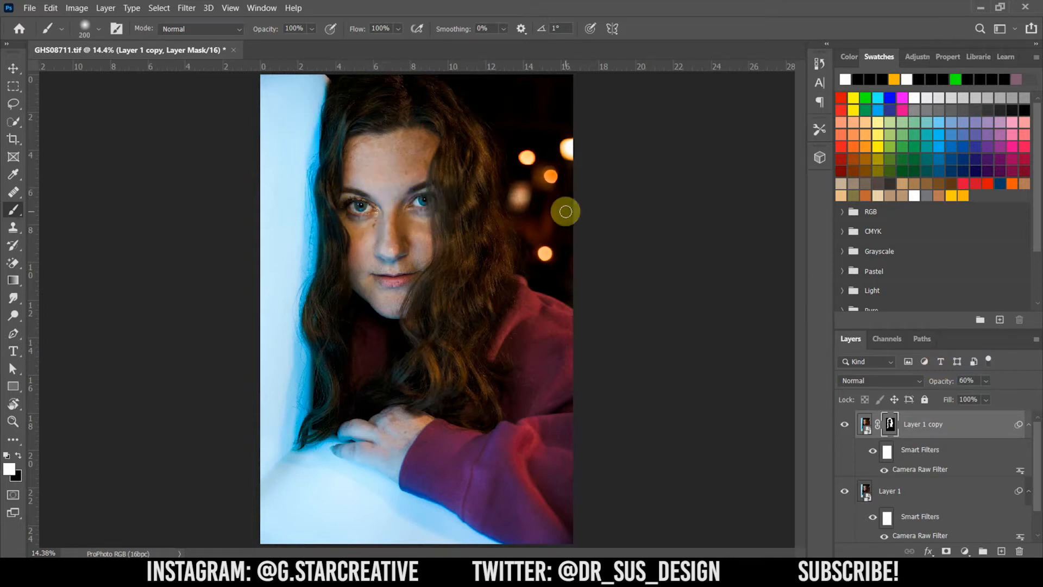
# - Add a Selective Color adjustment and set its Reds to Cyan -37, Magenta -11 and Yellow -36, lowering Black as well
pyautogui.press('v')
pyautogui.click(965, 551)
pyautogui.click(970, 541)
pyautogui.moveTo(933, 145)
pyautogui.mouseDown()
pyautogui.moveTo(1008, 164)
pyautogui.moveTo(914, 173)
pyautogui.moveTo(930, 195)
pyautogui.moveTo(913, 194)
pyautogui.mouseUp()
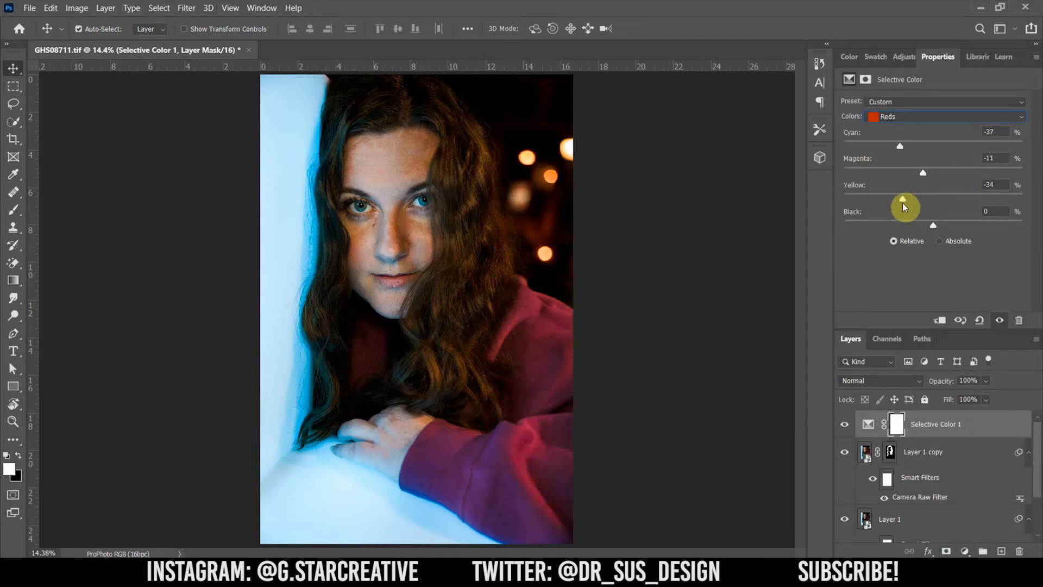
pyautogui.moveTo(955, 216); pyautogui.dragTo(903, 216)
pyautogui.moveTo(933, 226); pyautogui.dragTo(893, 264)
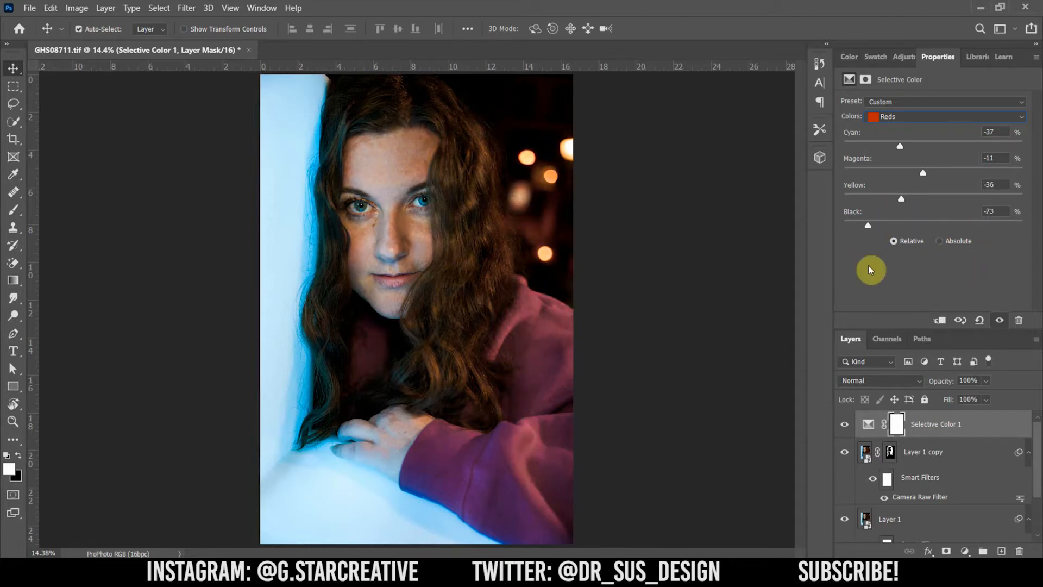
# - Set the Yellows of the Selective Color adjustment to Cyan -35, Magenta -27, Yellow -34 and Black -36
pyautogui.click(924, 116)
pyautogui.click(923, 123)
pyautogui.moveTo(933, 173); pyautogui.dragTo(888, 251)
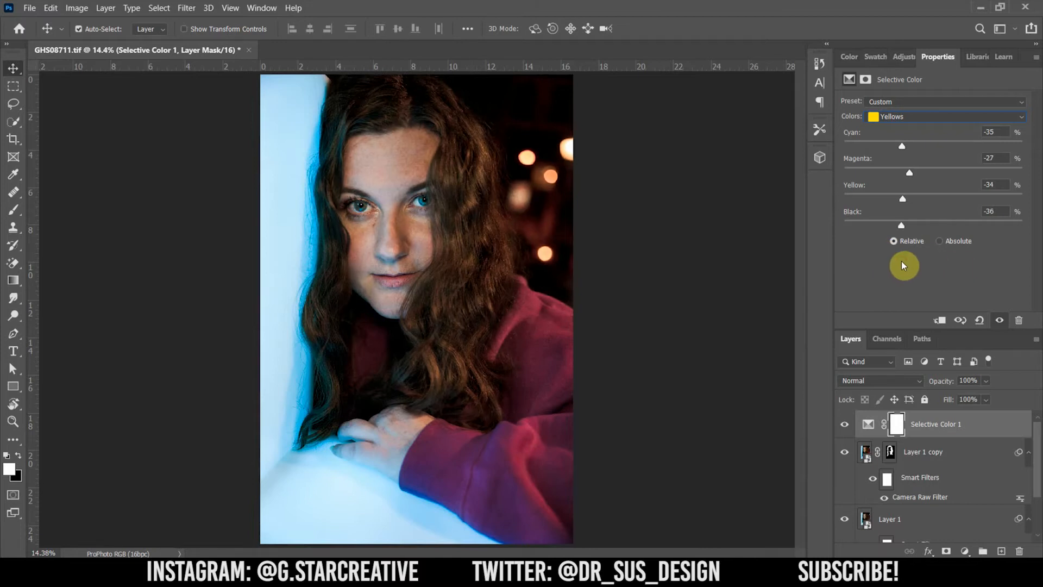
# - In the Greens of the Selective Color adjustment, set Cyan and Magenta to 0 and adjust the Yellow amount
pyautogui.click(909, 117)
pyautogui.click(911, 150)
pyautogui.moveTo(933, 146); pyautogui.dragTo(968, 155)
pyautogui.write('0')
pyautogui.moveTo(933, 200); pyautogui.dragTo(1009, 198)
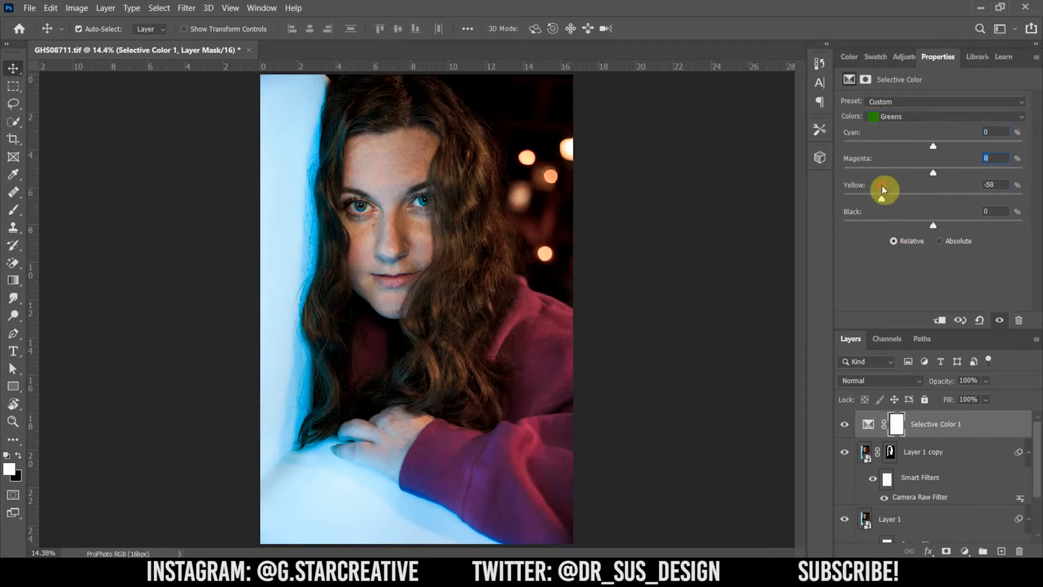
# - Set the Cyans of the Selective Color adjustment to Cyan +39, Magenta -22, Yellow +29 and Black -28
pyautogui.click(911, 117)
pyautogui.click(903, 162)
pyautogui.moveTo(934, 146); pyautogui.dragTo(955, 182)
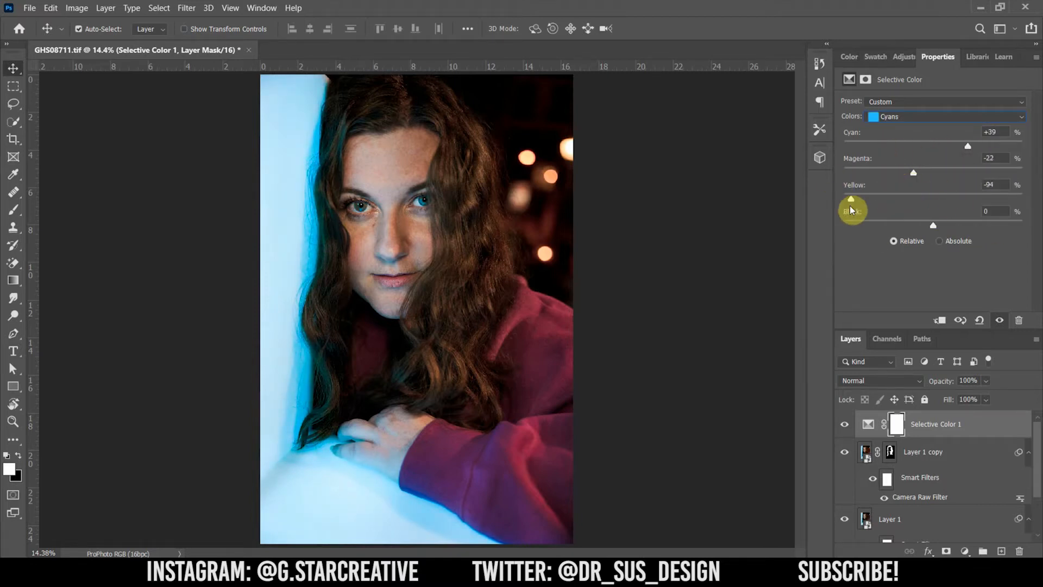
pyautogui.moveTo(933, 225); pyautogui.dragTo(909, 233)
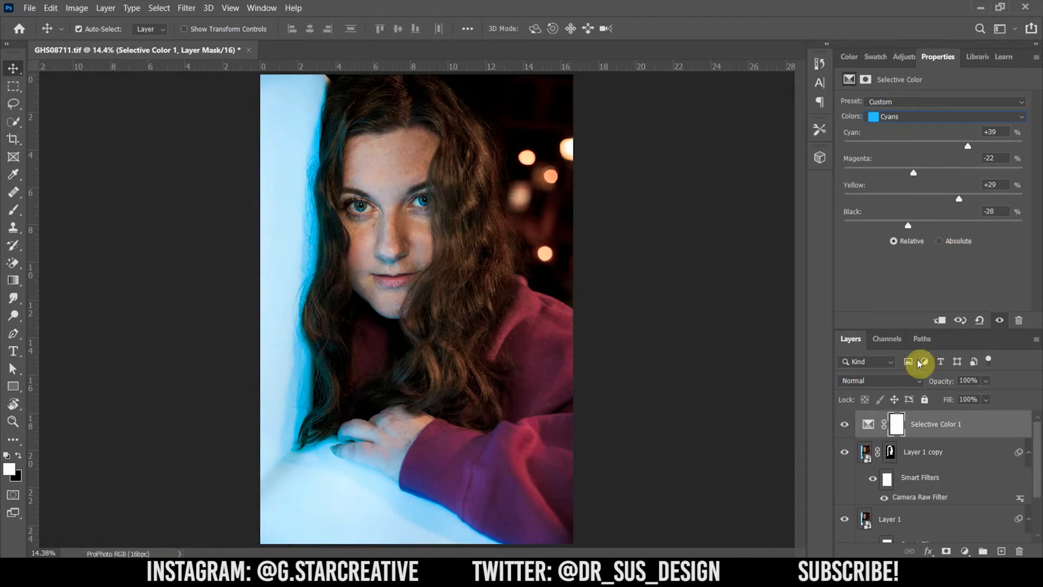
pyautogui.hotkey('ctrl', '-')
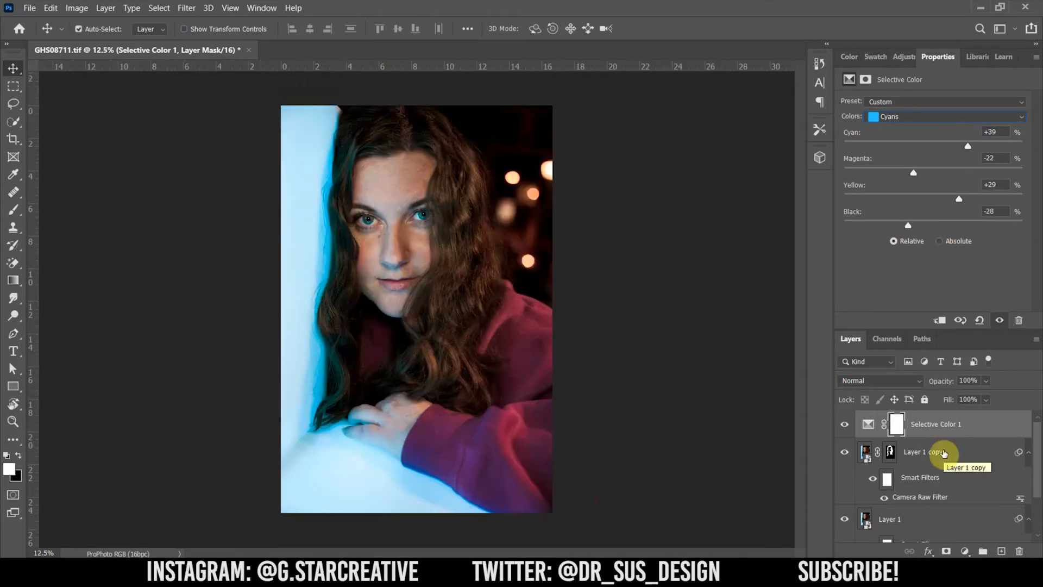
pyautogui.click(958, 453)
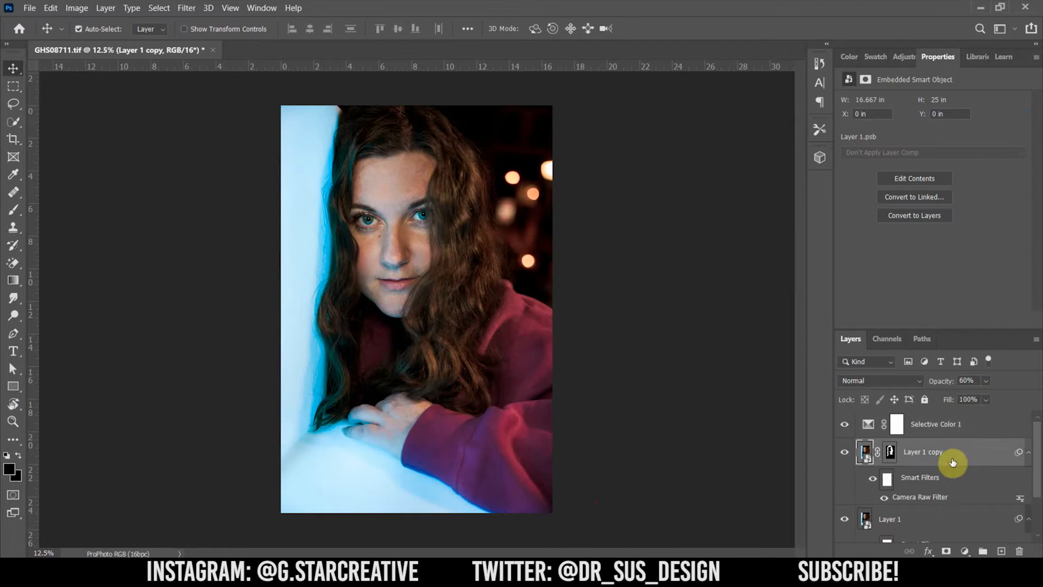
pyautogui.click(949, 519)
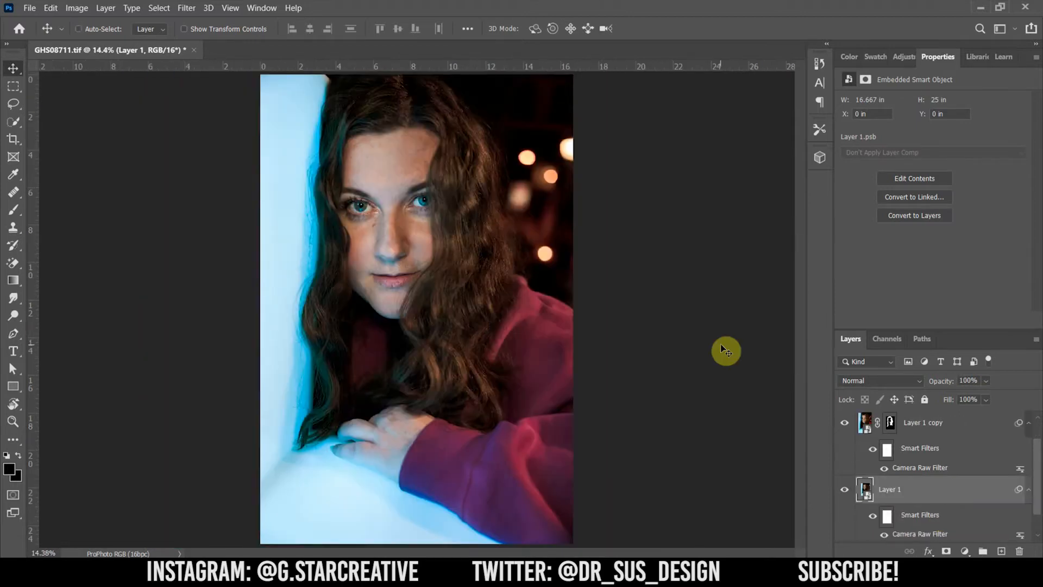
pyautogui.scroll(1, 933, 449)
pyautogui.click(934, 450)
pyautogui.click(935, 424)
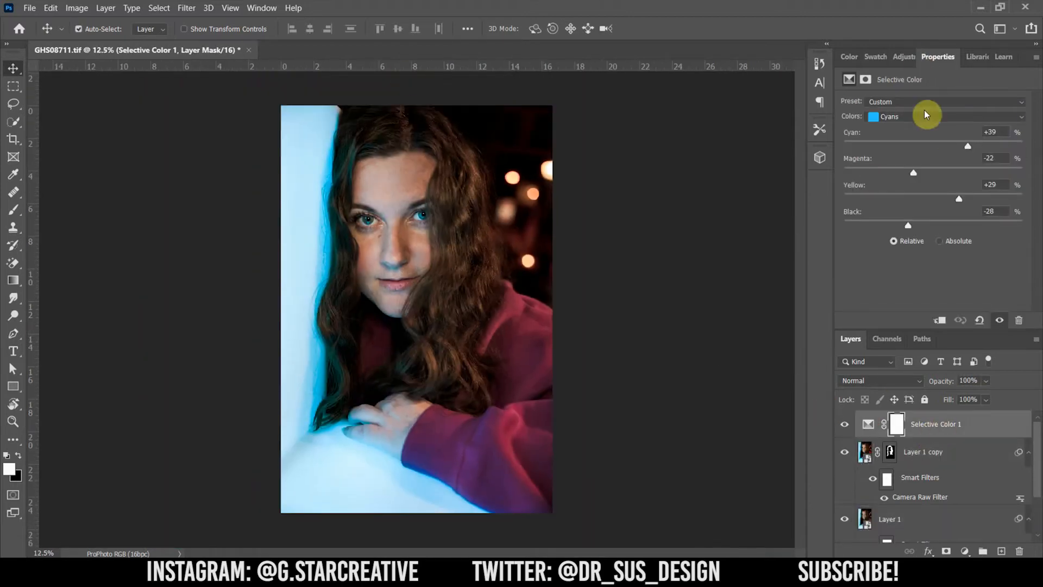
# - Group all layers above the Background, from Layer 1 up to Selective Color 1
pyautogui.scroll(-2, 962, 473)
pyautogui.keyDown('shift'); pyautogui.click(965, 465); pyautogui.keyUp('shift')
pyautogui.click(964, 465)
pyautogui.scroll(2, 965, 462)
pyautogui.keyDown('shift'); pyautogui.click(959, 424); pyautogui.keyUp('shift')
pyautogui.click(983, 551)
# - Add a second Selective Color adjustment above the group with Reds at Cyan -25, Magenta -16 and Yellow -49, and adjust another color range
pyautogui.click(965, 551)
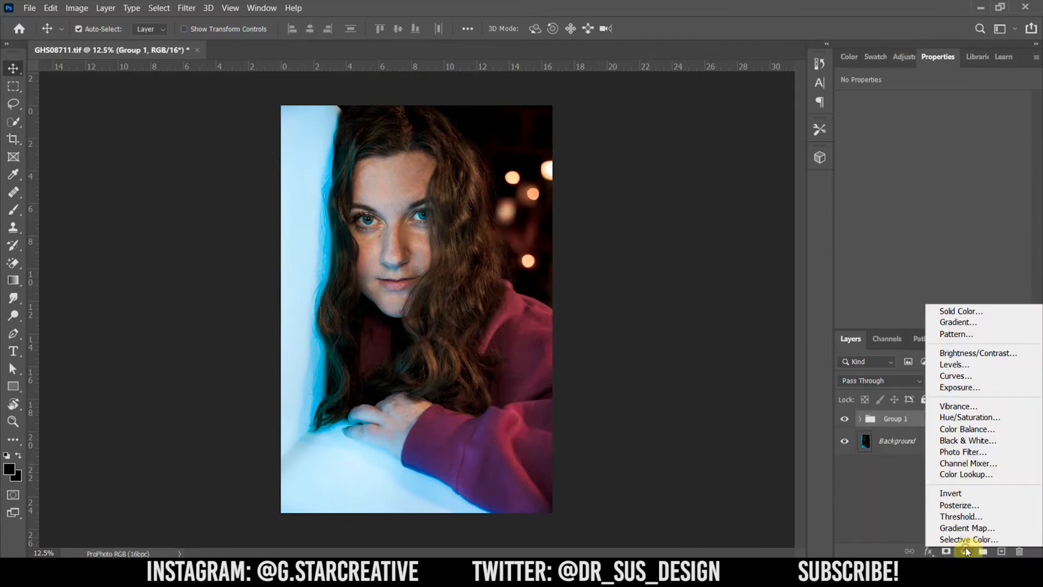
pyautogui.click(968, 539)
pyautogui.moveTo(933, 151); pyautogui.dragTo(905, 186)
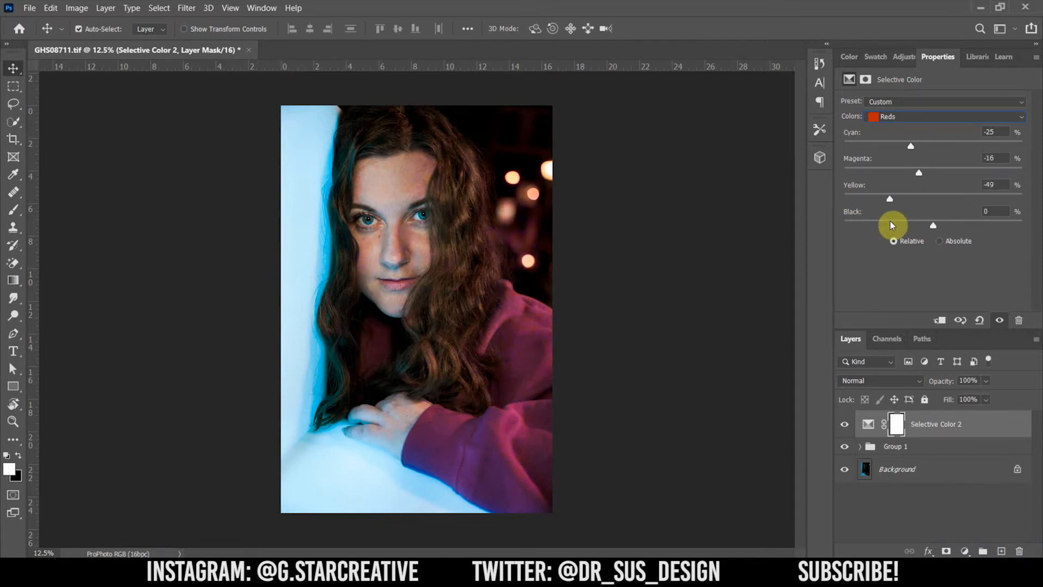
pyautogui.moveTo(933, 226)
pyautogui.mouseDown()
pyautogui.moveTo(874, 229)
pyautogui.moveTo(936, 238)
pyautogui.mouseUp()
pyautogui.click(921, 117)
pyautogui.click(918, 139)
pyautogui.moveTo(933, 146); pyautogui.dragTo(861, 164)
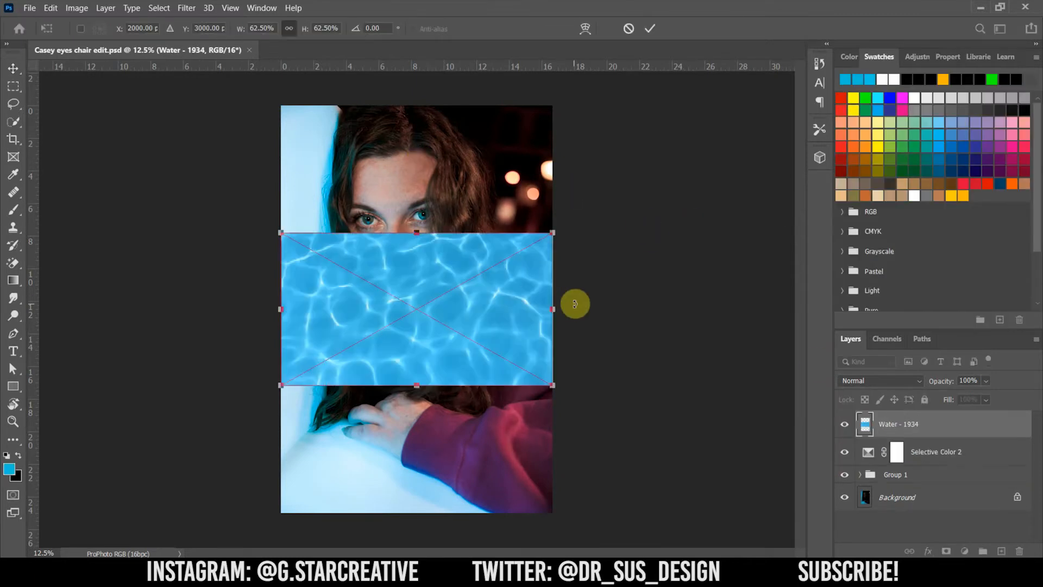
pyautogui.moveTo(571, 303); pyautogui.dragTo(386, 415)
pyautogui.press('Escape')
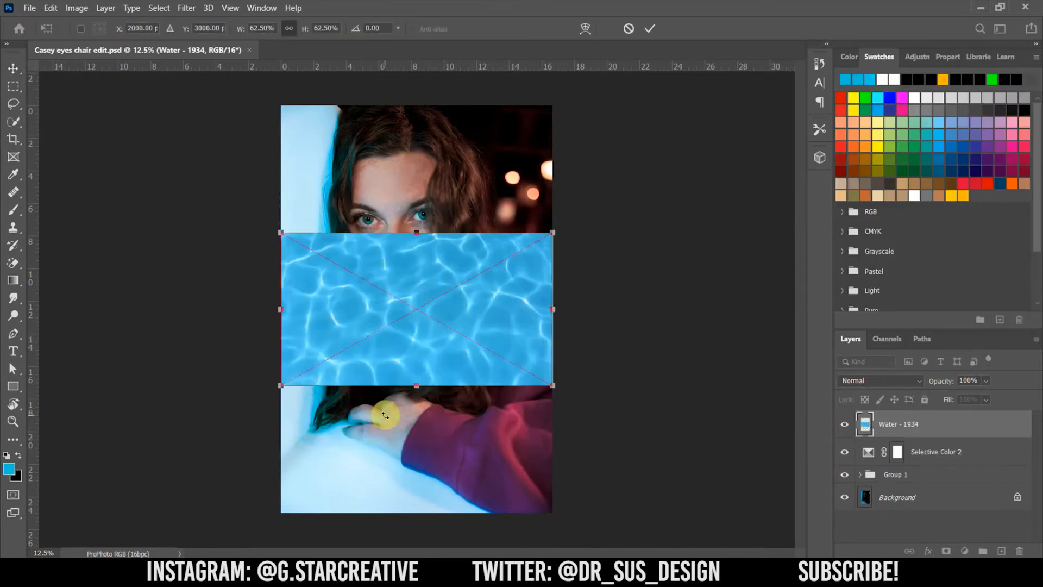
pyautogui.click(277, 11)
pyautogui.click(302, 476)
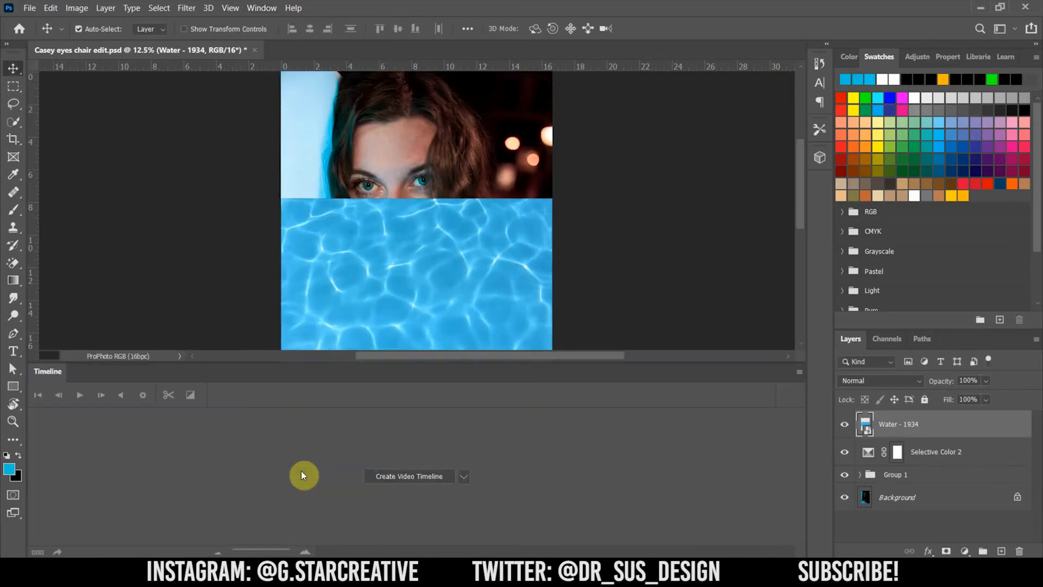
pyautogui.click(798, 374)
pyautogui.click(826, 354)
# - Rotate the Water - 1934 layer 90° and move it over the bright wall along the photo's left edge
pyautogui.hotkey('ctrl', 't')
pyautogui.moveTo(571, 345); pyautogui.dragTo(390, 454)
pyautogui.moveTo(414, 377); pyautogui.dragTo(302, 235)
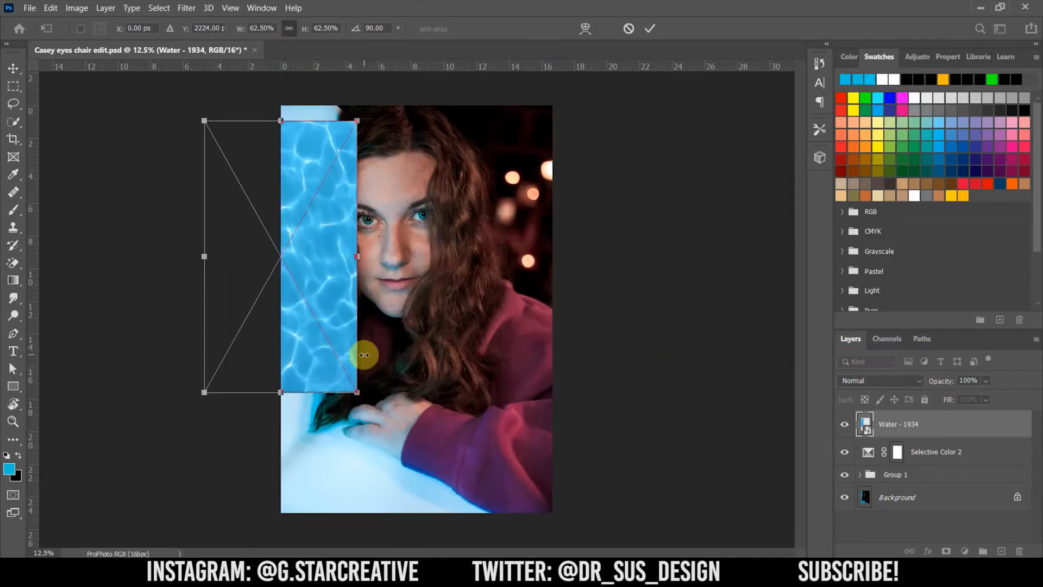
# - Distort the corners of the rotated water layer so that it follows the perspective of the wall
pyautogui.hotkey('ctrl', '-')
pyautogui.moveTo(275, 180); pyautogui.dragTo(266, 167)
pyautogui.moveTo(315, 210); pyautogui.dragTo(318, 220)
pyautogui.moveTo(377, 179); pyautogui.dragTo(374, 183)
pyautogui.moveTo(268, 183); pyautogui.dragTo(268, 102)
pyautogui.moveTo(275, 371); pyautogui.dragTo(263, 494)
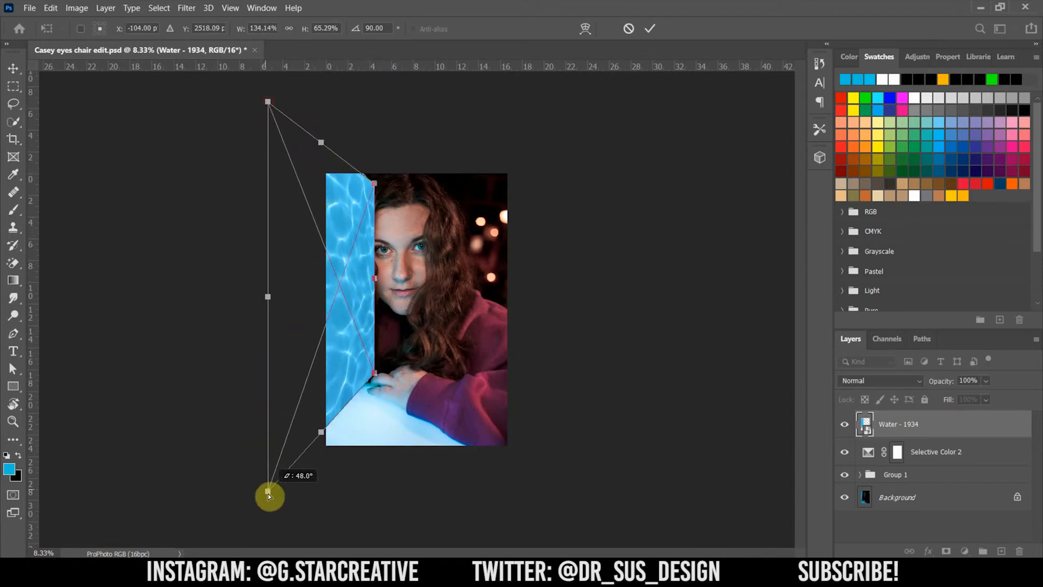
pyautogui.doubleClick(374, 368)
# - Set the wall water layer's blend mode to Darken and compare it with neighbouring blend modes
pyautogui.hotkey('ctrl', '+')
pyautogui.click(880, 381)
pyautogui.click(879, 231)
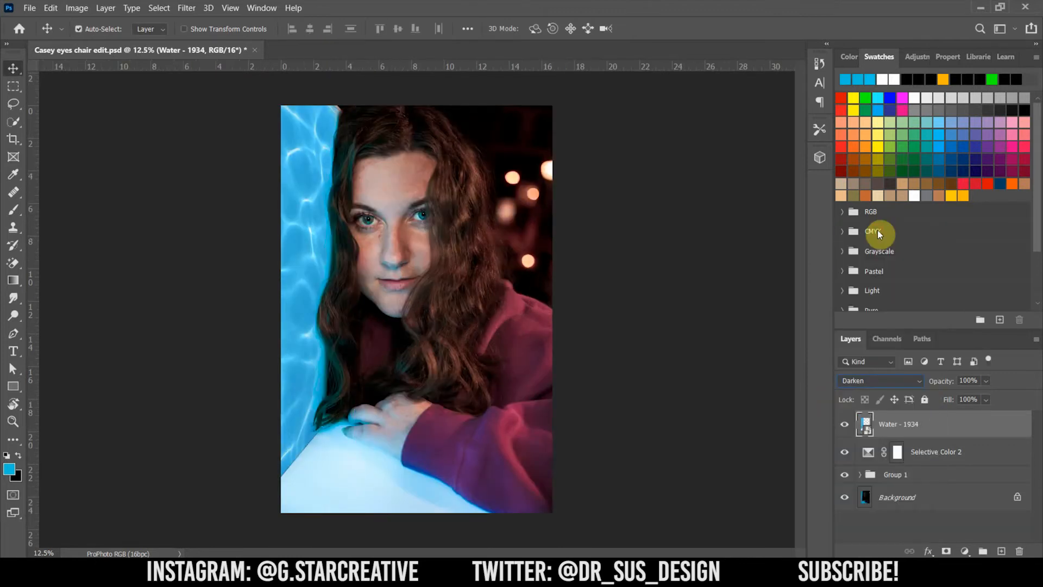
pyautogui.hotkey('shift', '+')
pyautogui.hotkey('shift', '+')
pyautogui.hotkey('shift', '+')
pyautogui.hotkey('shift', '-')
pyautogui.hotkey('shift', '-')
pyautogui.hotkey('shift', '-')
pyautogui.hotkey('shift', '-')
# - Place a second Water - 1934 image and move it down over the table surface
pyautogui.moveTo(368, 300); pyautogui.dragTo(382, 328)
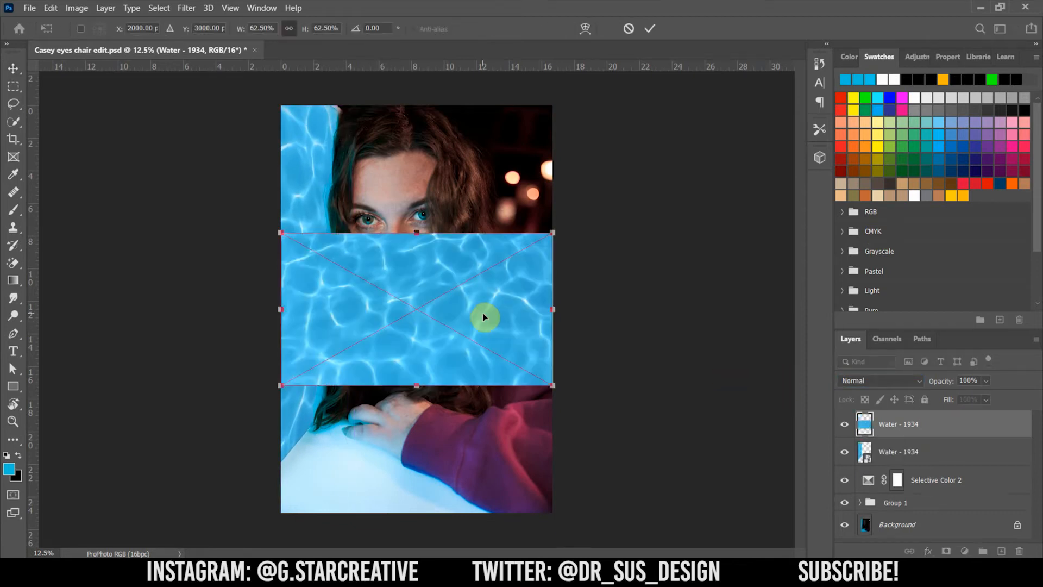
pyautogui.hotkey('ctrl', '-')
pyautogui.moveTo(483, 315); pyautogui.dragTo(466, 428)
# - Distort the corners of the second water image to match the table's perspective and its edge with the wall
pyautogui.moveTo(326, 372); pyautogui.dragTo(389, 382)
pyautogui.hotkey('ctrl', '+')
pyautogui.hotkey('ctrl', '+')
pyautogui.moveTo(237, 510); pyautogui.dragTo(137, 502)
pyautogui.moveTo(360, 306); pyautogui.dragTo(302, 305)
pyautogui.moveTo(137, 511); pyautogui.dragTo(133, 516)
pyautogui.moveTo(600, 405); pyautogui.dragTo(610, 400)
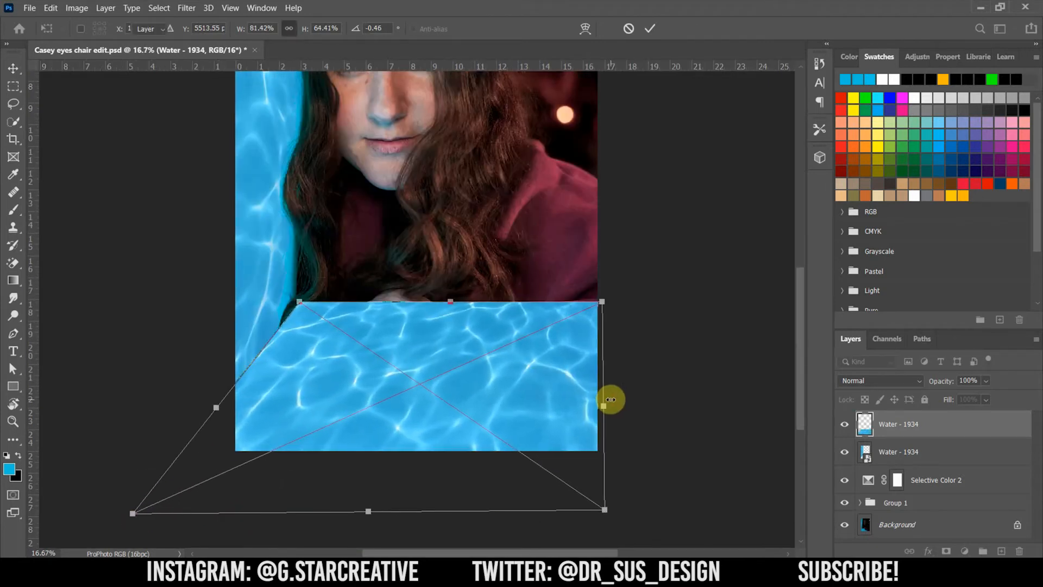
pyautogui.press('Return')
# - Try several blend modes on the table water layer and set it to Darken
pyautogui.click(881, 381)
pyautogui.click(886, 227)
pyautogui.press('Down')
pyautogui.press('Down')
pyautogui.press('Down')
pyautogui.press('Down')
pyautogui.press('Down')
pyautogui.press('Down')
pyautogui.press('Down')
pyautogui.press('Up')
pyautogui.press('Up')
pyautogui.press('Up')
pyautogui.press('Up')
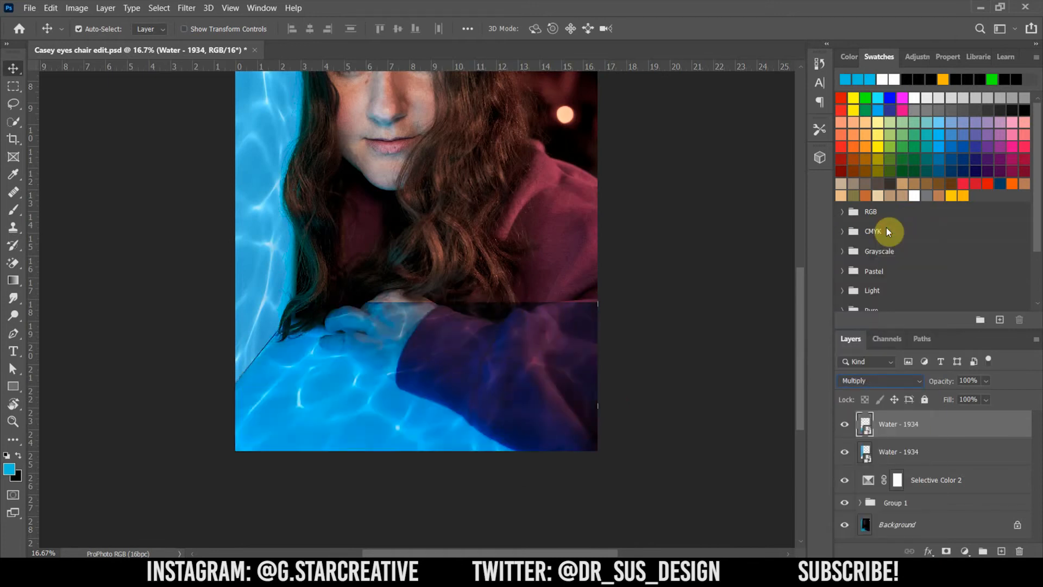
pyautogui.press('Up')
# - Mask the table water layer and paint black over the hand and sleeve with an 1100 px brush
pyautogui.click(13, 210)
pyautogui.hotkey('ctrl', '+')
pyautogui.press(']')
pyautogui.press(']')
pyautogui.press(']')
pyautogui.press(']')
pyautogui.press(']')
pyautogui.press(']')
pyautogui.press(']')
pyautogui.press(']')
pyautogui.press(']')
pyautogui.press(']')
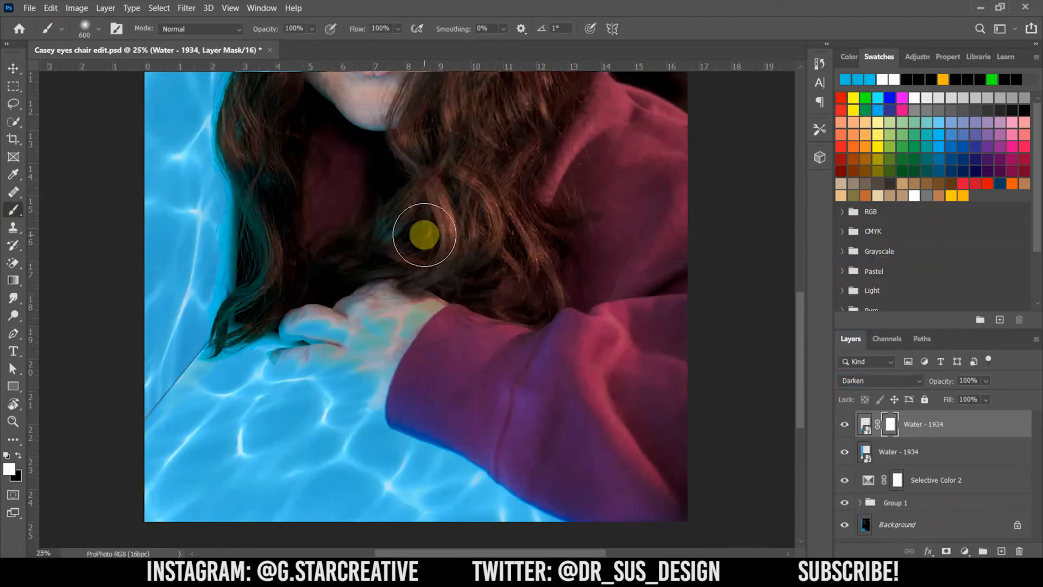
pyautogui.press('x')
pyautogui.hotkey('ctrl', '-')
pyautogui.moveTo(366, 292); pyautogui.dragTo(463, 357)
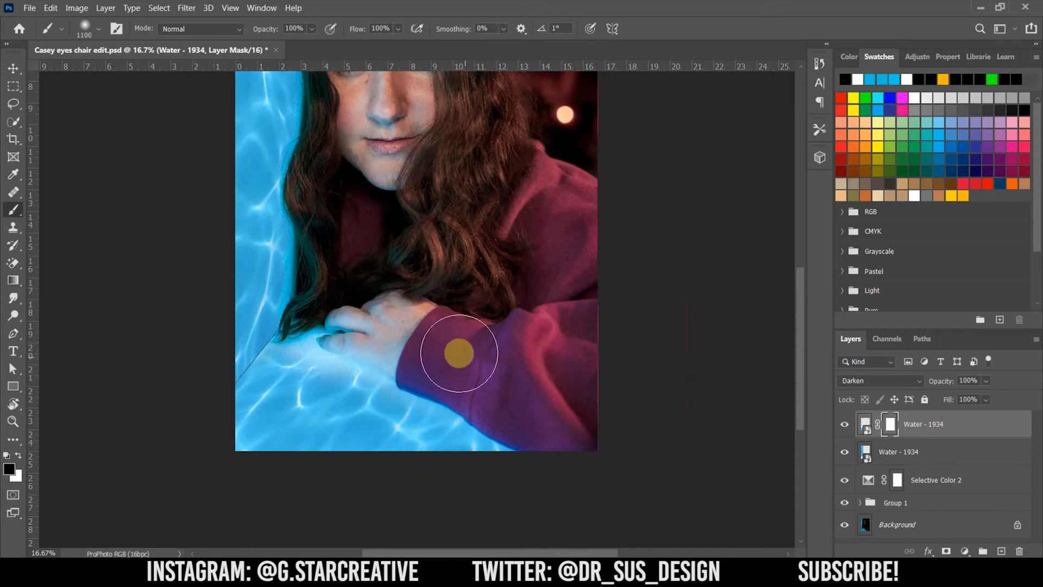
pyautogui.moveTo(542, 409)
pyautogui.mouseDown()
pyautogui.moveTo(405, 321)
pyautogui.moveTo(338, 308)
pyautogui.moveTo(589, 324)
pyautogui.mouseUp()
# - Refine the table water mask with a 700 px white brush around the hand and sleeve edge
pyautogui.scroll(-2, 590, 325)
pyautogui.hotkey('ctrl', '+')
pyautogui.press('x')
pyautogui.press('[')
pyautogui.press('[')
pyautogui.press('[')
pyautogui.press('[')
pyautogui.scroll(2, 588, 324)
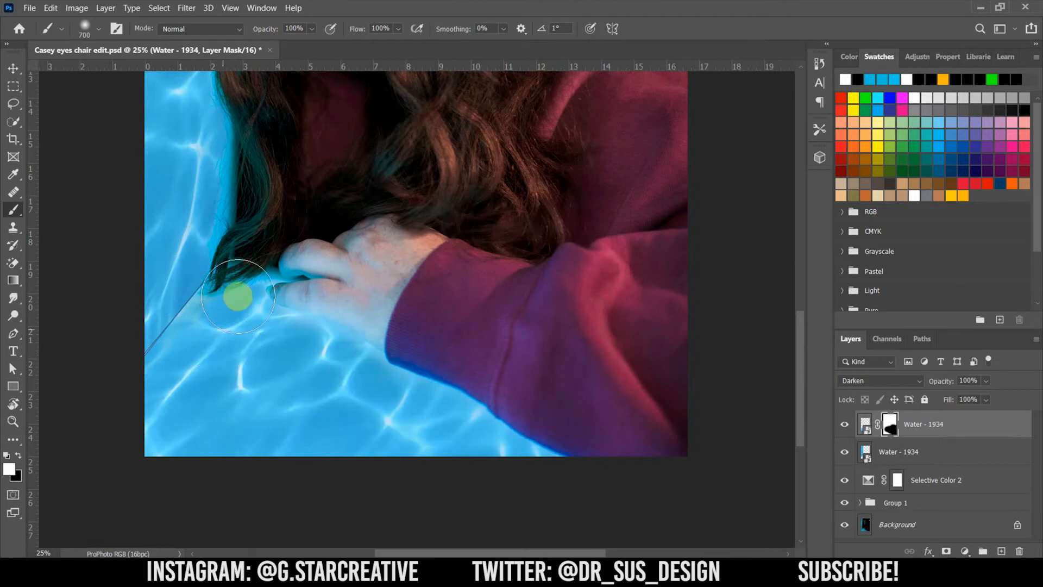
# - Touch up the table water mask around the fingertips with a 200 px black brush and a 400 px white brush
pyautogui.hotkey('ctrl', '+')
pyautogui.press('[')
pyautogui.press('[')
pyautogui.press('[')
pyautogui.press('[')
pyautogui.press('[')
pyautogui.press('[')
pyautogui.press('x')
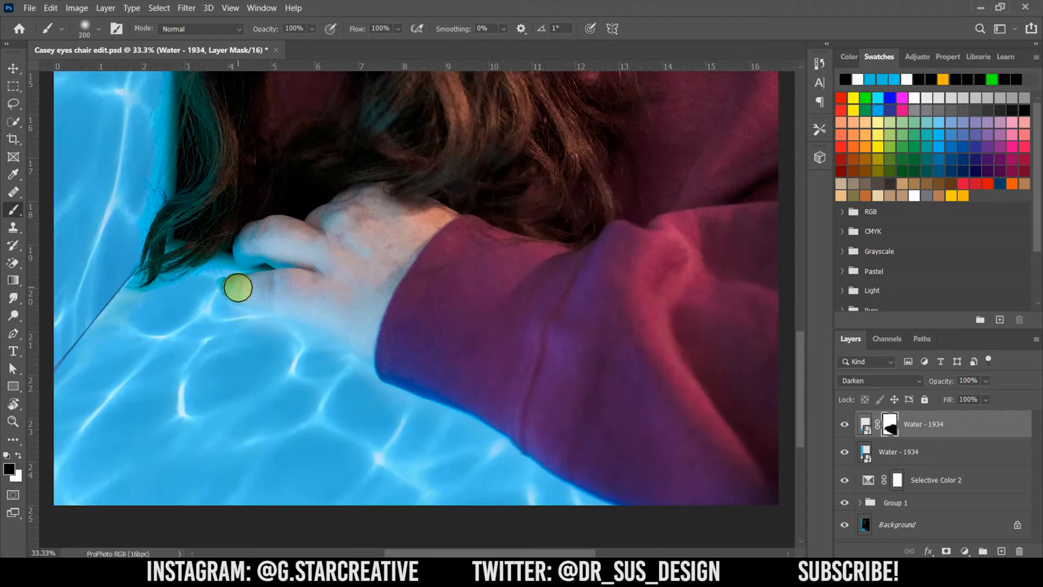
pyautogui.press('x')
pyautogui.hotkey('ctrl', '-')
pyautogui.hotkey('ctrl', '0')
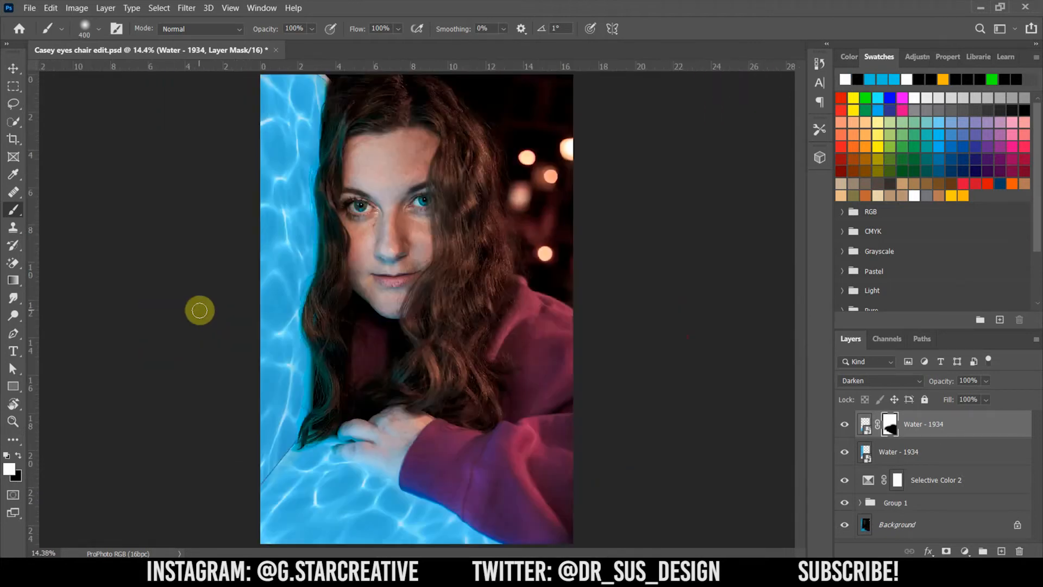
# - Distort the table water image again by pulling its lower corner near the sleeve down to reshape the table perspective
pyautogui.click(13, 68)
pyautogui.click(878, 428)
pyautogui.click(866, 426)
pyautogui.hotkey('ctrl', 't')
pyautogui.hotkey('ctrl', '-')
pyautogui.hotkey('ctrl', '-')
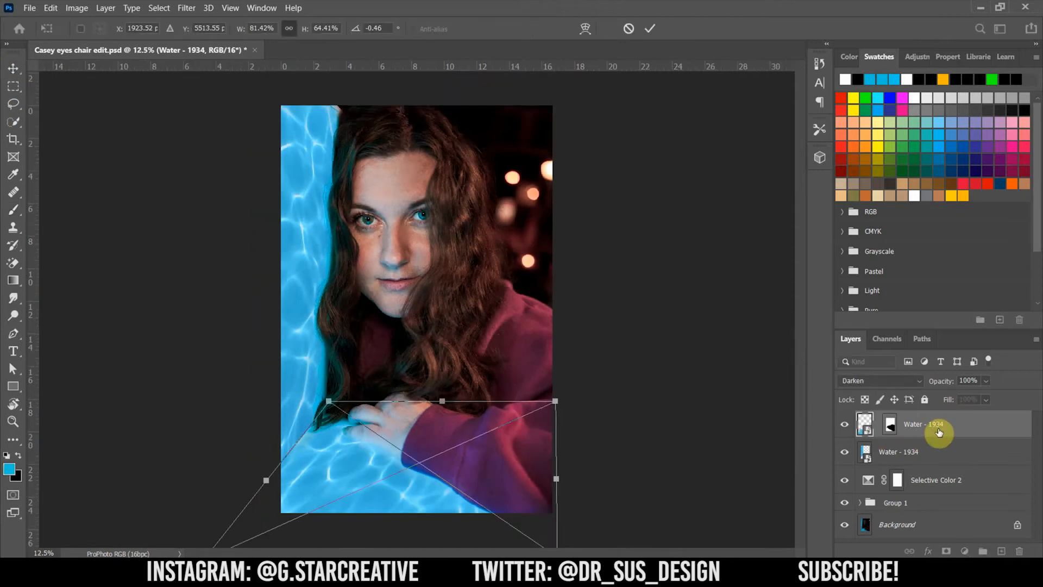
pyautogui.moveTo(511, 477); pyautogui.dragTo(513, 505)
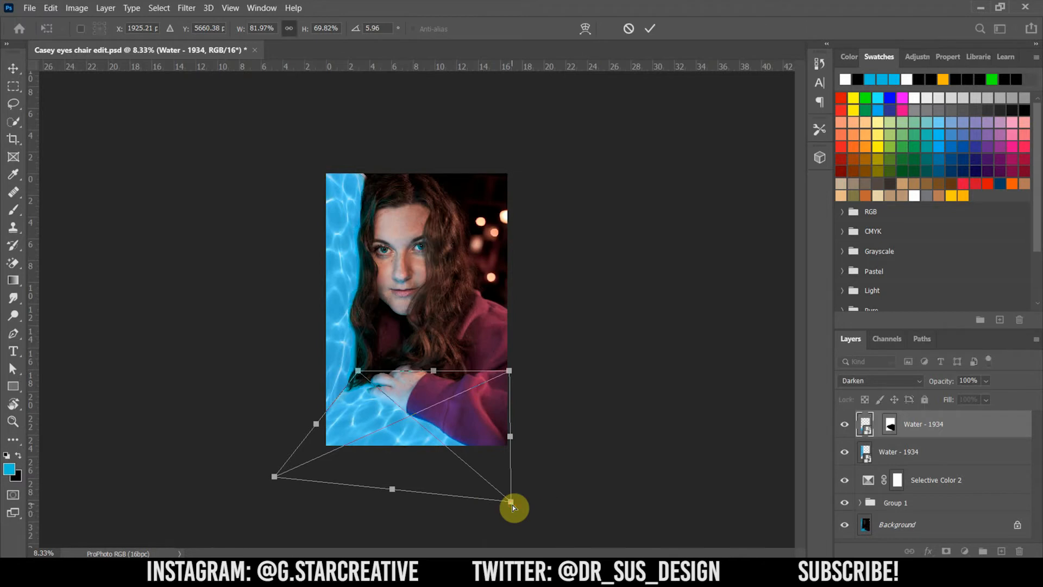
pyautogui.press('Return')
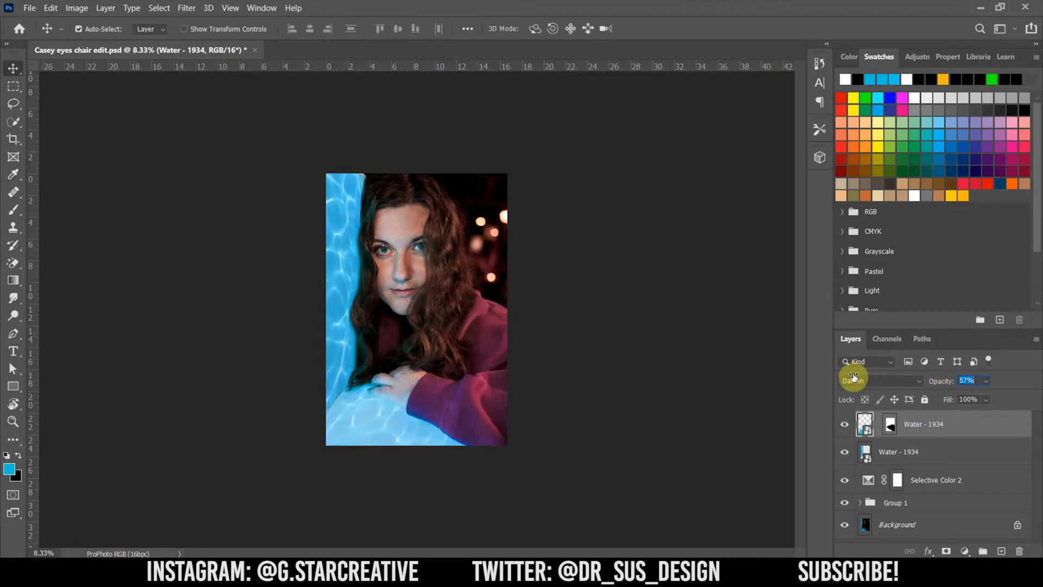
# - Try 75% opacity on the table water layer alone, and undo it
pyautogui.hotkey('ctrl', '+')
pyautogui.click(976, 383)
pyautogui.scroll(-16, 976, 384)
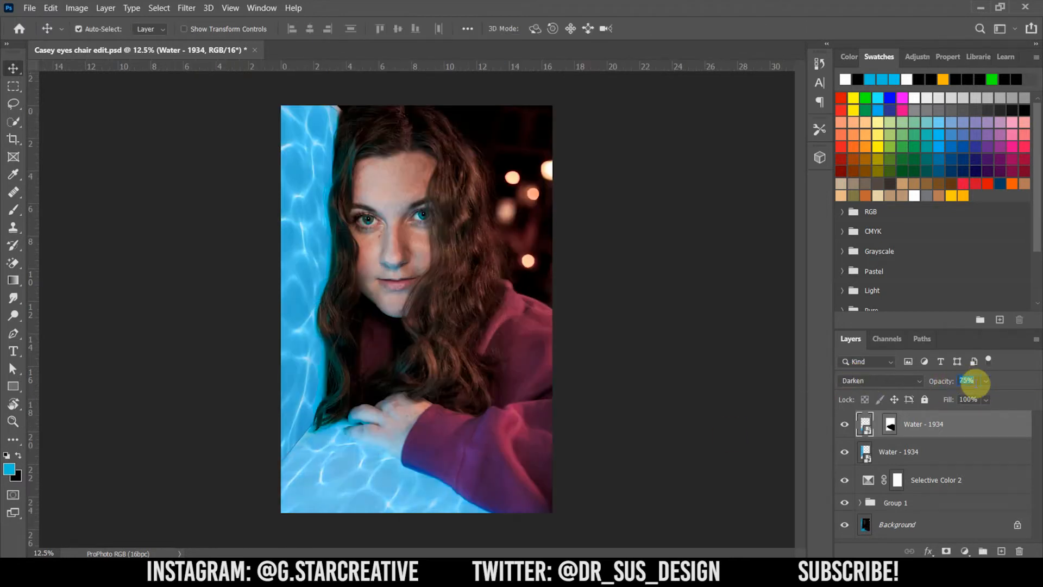
pyautogui.hotkey('ctrl', 'z')
# - Group both water layers at 75% opacity and place the group below the Selective Color 2 adjustment
pyautogui.keyDown('shift'); pyautogui.click(967, 452); pyautogui.keyUp('shift')
pyautogui.click(983, 551)
pyautogui.click(970, 385)
pyautogui.write('75')
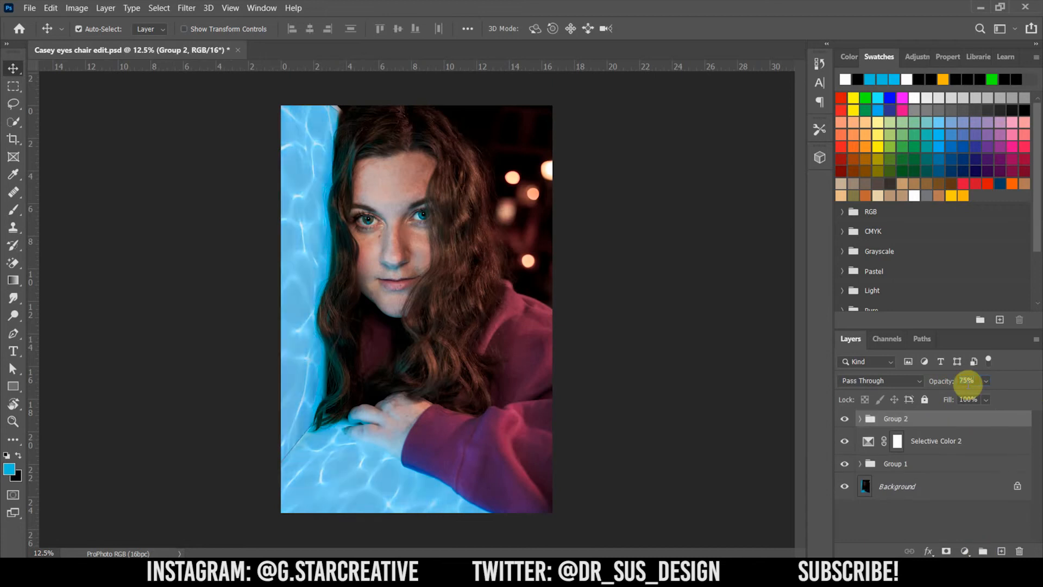
pyautogui.moveTo(896, 419); pyautogui.dragTo(897, 450)
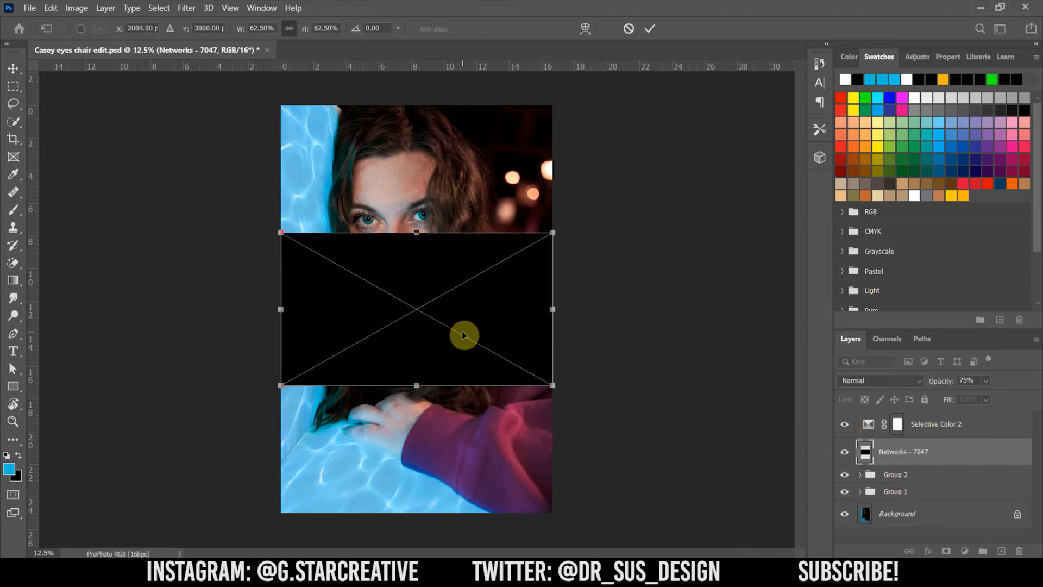
# - Place the Networks - 7047 video above the water group and set the timeline playhead to 0:00:01:29
pyautogui.press('Return')
pyautogui.click(186, 7)
pyautogui.click(277, 474)
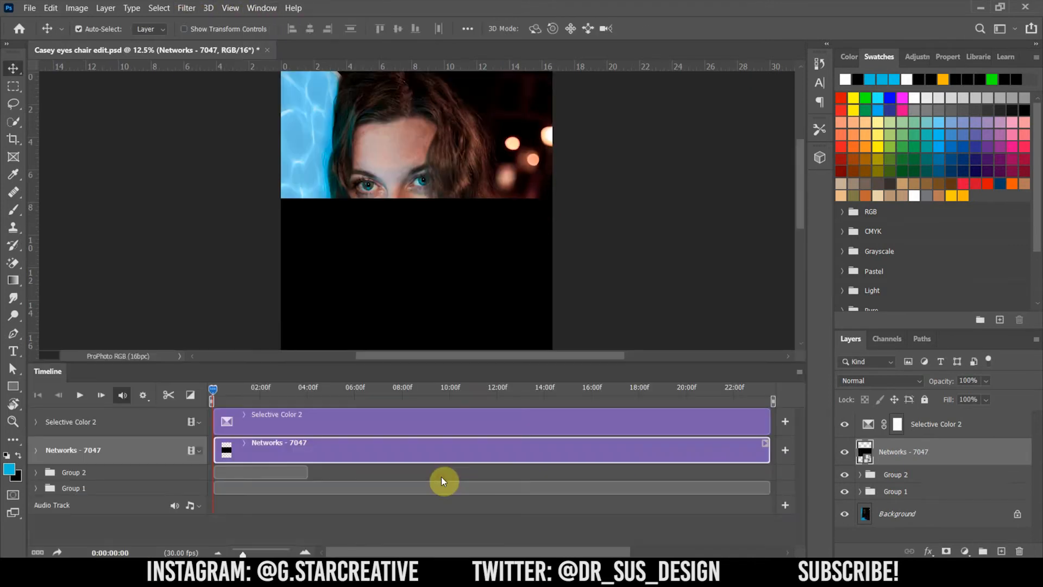
pyautogui.moveTo(270, 444); pyautogui.dragTo(218, 452)
pyautogui.click(261, 394)
# - Scale down the Networks - 7047 clip and move it toward the woman's eye nearest the water wall
pyautogui.hotkey('ctrl', 't')
pyautogui.moveTo(553, 274); pyautogui.dragTo(449, 262)
pyautogui.moveTo(434, 273); pyautogui.dragTo(384, 195)
pyautogui.hotkey('ctrl', '+')
pyautogui.hotkey('ctrl', '+')
pyautogui.hotkey('ctrl', '+')
pyautogui.hotkey('ctrl', '+')
pyautogui.hotkey('ctrl', '+')
pyautogui.scroll(3, 381, 193)
pyautogui.hscroll(-4, 381, 193)
pyautogui.moveTo(504, 226); pyautogui.dragTo(412, 219)
# - Shrink the Networks clip further and position it over the iris of that eye
pyautogui.hotkey('ctrl', '+')
pyautogui.hotkey('ctrl', '+')
pyautogui.hscroll(-4, 410, 219)
pyautogui.moveTo(615, 254); pyautogui.dragTo(679, 158)
pyautogui.scroll(2, 674, 163)
pyautogui.moveTo(589, 181); pyautogui.dragTo(583, 132)
pyautogui.moveTo(725, 233); pyautogui.dragTo(494, 177)
pyautogui.press('Return')
# - Try several blend modes on the Networks layer and set it to Screen
pyautogui.scroll(2, 494, 178)
pyautogui.scroll(-1, 839, 315)
pyautogui.click(861, 381)
pyautogui.click(856, 229)
pyautogui.press('Down')
pyautogui.press('Down')
pyautogui.press('Down')
pyautogui.press('Down')
pyautogui.press('Down')
pyautogui.press('Down')
pyautogui.press('Down')
pyautogui.press('Down')
pyautogui.press('Down')
pyautogui.press('Down')
pyautogui.press('Down')
pyautogui.press('Up')
pyautogui.press('Up')
pyautogui.press('Up')
pyautogui.press('Up')
pyautogui.press('Down')
pyautogui.press('Down')
pyautogui.press('Down')
pyautogui.press('Up')
# - Fine-tune the Networks clip's size and position so it is centred on the pupil and covers the iris
pyautogui.hotkey('ctrl', 't')
pyautogui.moveTo(523, 202)
pyautogui.mouseDown()
pyautogui.moveTo(496, 200)
pyautogui.moveTo(509, 203)
pyautogui.mouseUp()
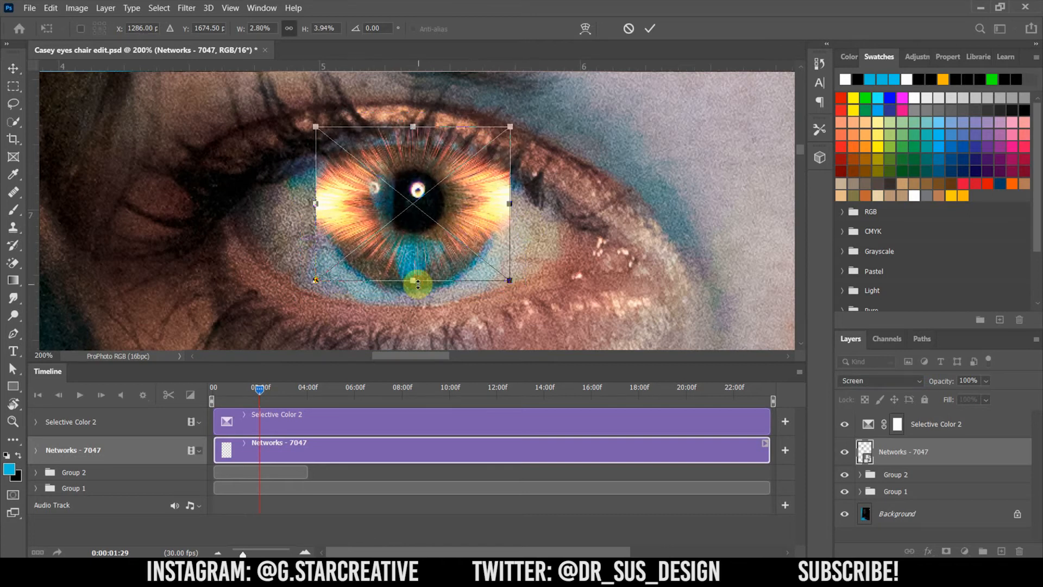
pyautogui.press('Return')
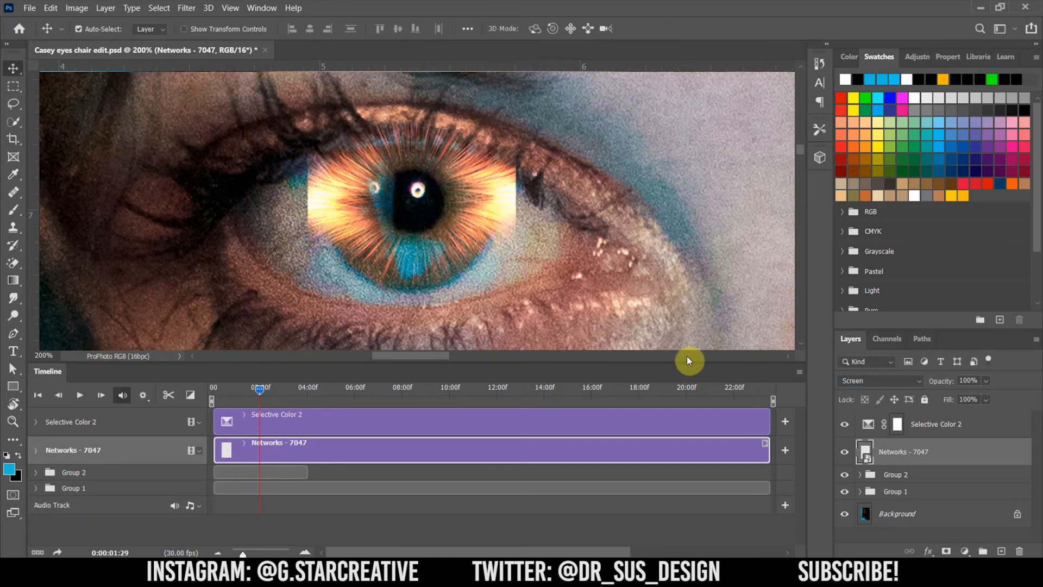
# - Try masking the Networks layer and painting black along the outside of the iris with a 100 px brush
pyautogui.click(946, 551)
pyautogui.click(13, 211)
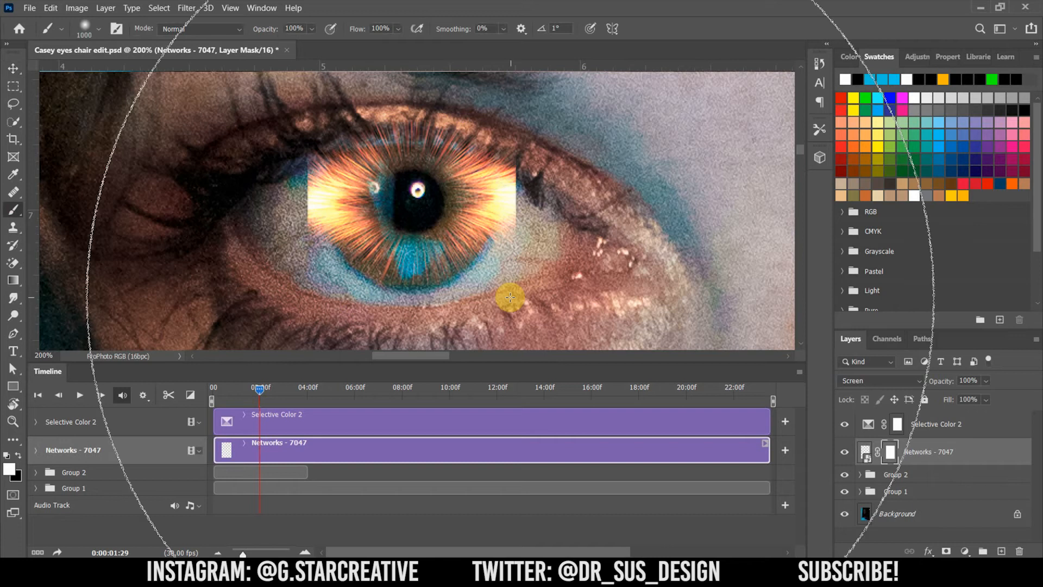
pyautogui.moveTo(583, 182)
pyautogui.mouseDown()
pyautogui.moveTo(556, 263)
pyautogui.moveTo(570, 116)
pyautogui.moveTo(533, 98)
pyautogui.moveTo(364, 67)
pyautogui.moveTo(287, 83)
pyautogui.moveTo(250, 193)
pyautogui.moveTo(273, 284)
pyautogui.moveTo(262, 268)
pyautogui.mouseUp()
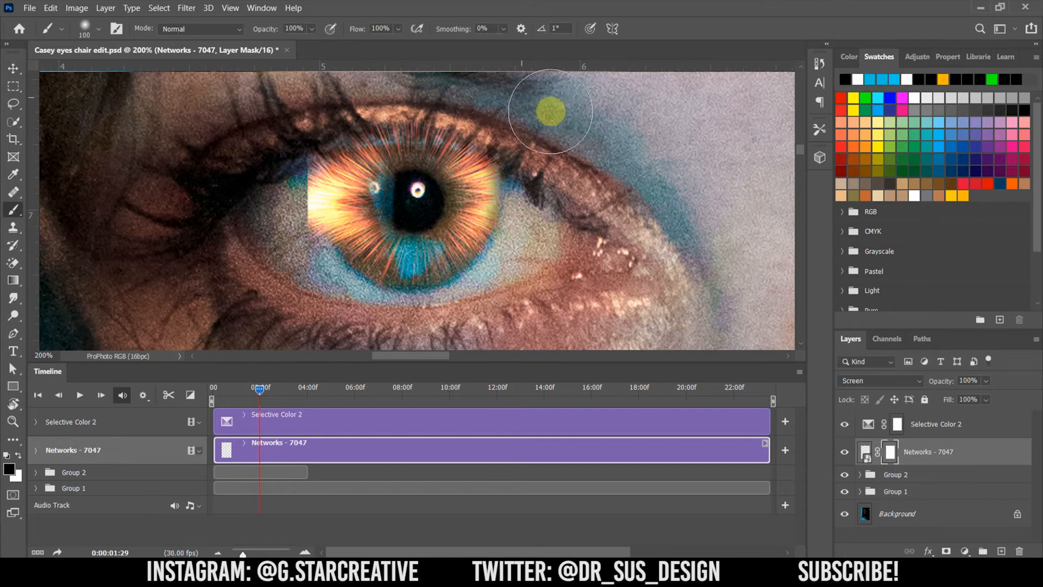
# - Hide the Networks layer with a black mask and reveal the iris with one 175 px dab of white
pyautogui.hotkey('alt', 'BackSpace')
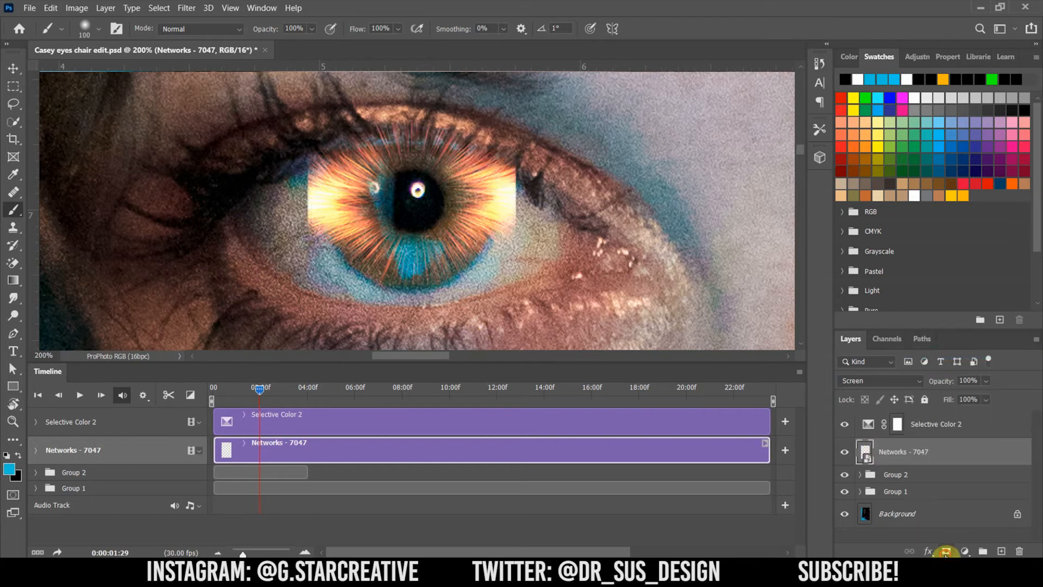
pyautogui.press(']')
pyautogui.press('x')
pyautogui.press(']')
pyautogui.press(']')
pyautogui.click(409, 206)
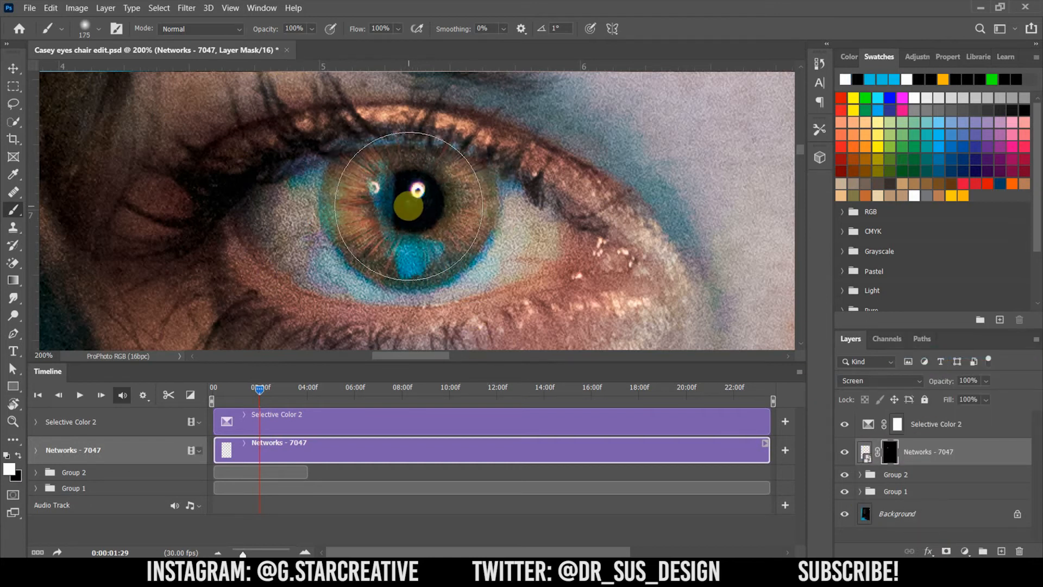
# - Clean up the mask around the iris edge and upper eyelid with a 70 px black brush
pyautogui.press('x')
pyautogui.press('[')
pyautogui.press('[')
pyautogui.press('[')
pyautogui.press('[')
pyautogui.press('[')
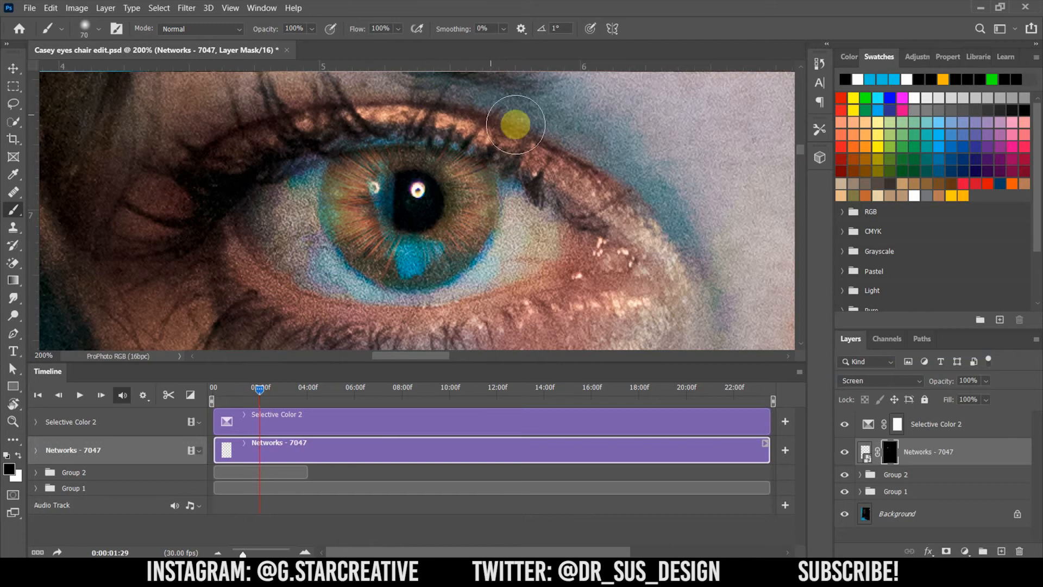
# - Change the Networks layer's blend mode to Linear Dodge (Add)
pyautogui.click(865, 451)
pyautogui.click(880, 380)
pyautogui.click(864, 361)
pyautogui.press('Up')
pyautogui.press('Up')
# - Add a Hue/Saturation adjustment clipped to the Networks layer and shift the iris hue to teal
pyautogui.click(920, 57)
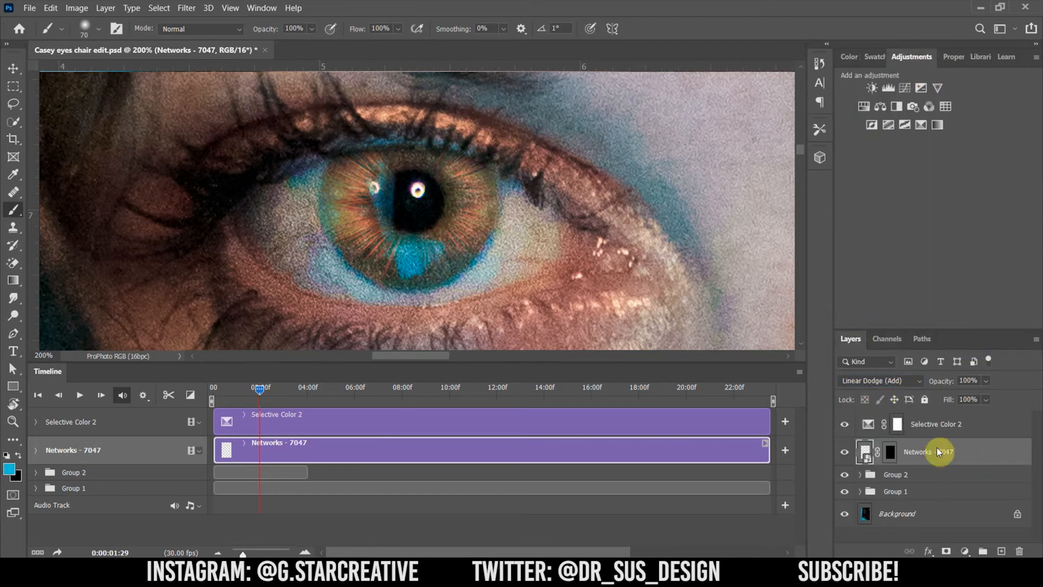
pyautogui.click(869, 108)
pyautogui.keyDown('alt'); pyautogui.click(940, 465); pyautogui.keyUp('alt')
pyautogui.moveTo(896, 156); pyautogui.dragTo(1012, 164)
pyautogui.moveTo(977, 210); pyautogui.dragTo(1023, 190)
# - Add a clipped Curves adjustment and raise the RGB midtones to brighten the iris effect
pyautogui.click(904, 57)
pyautogui.click(881, 100)
pyautogui.moveTo(945, 209); pyautogui.dragTo(920, 201)
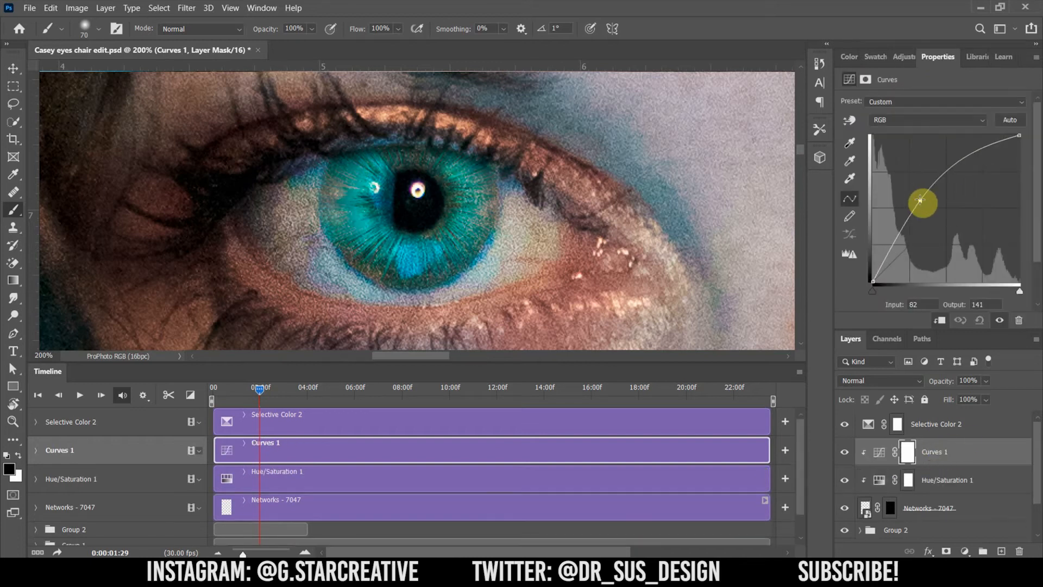
pyautogui.moveTo(919, 201)
pyautogui.mouseDown()
pyautogui.moveTo(941, 195)
pyautogui.moveTo(931, 190)
pyautogui.mouseUp()
# - Try other blend modes on the Networks layer and return it to Linear Dodge (Add)
pyautogui.click(952, 506)
pyautogui.click(881, 381)
pyautogui.click(880, 238)
pyautogui.press('Down')
pyautogui.press('Down')
pyautogui.press('Down')
pyautogui.press('Down')
pyautogui.press('Down')
pyautogui.press('Down')
pyautogui.press('Down')
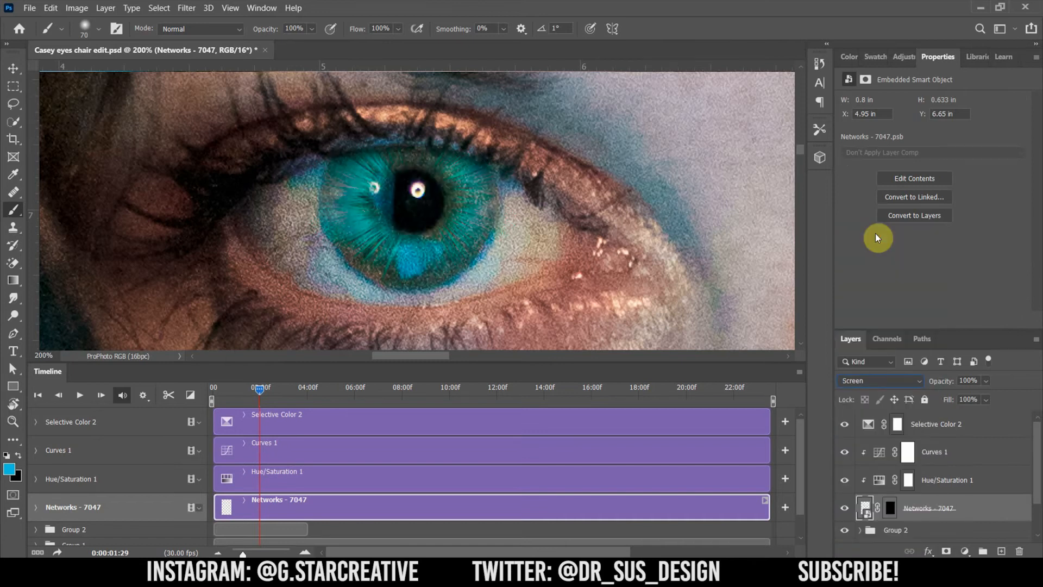
pyautogui.press('Down')
pyautogui.press('Down')
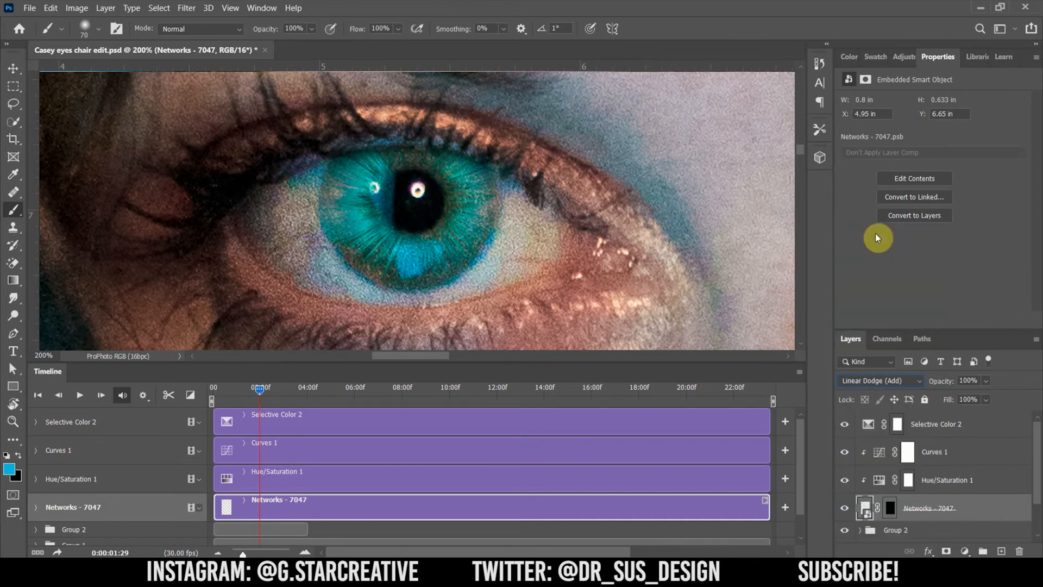
# - Set the Hue of the iris Hue/Saturation adjustment to -180 to match the blue water
pyautogui.click(855, 480)
pyautogui.moveTo(962, 146); pyautogui.dragTo(1014, 163)
pyautogui.scroll(-6, 792, 205)
pyautogui.scroll(4, 790, 203)
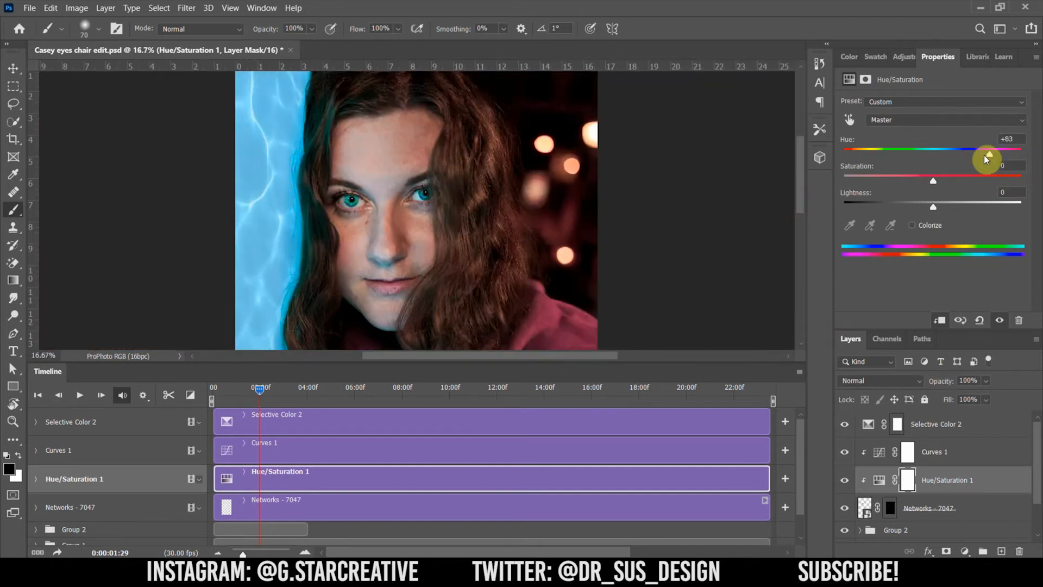
pyautogui.moveTo(1024, 157); pyautogui.dragTo(822, 170)
pyautogui.scroll(-1, 799, 315)
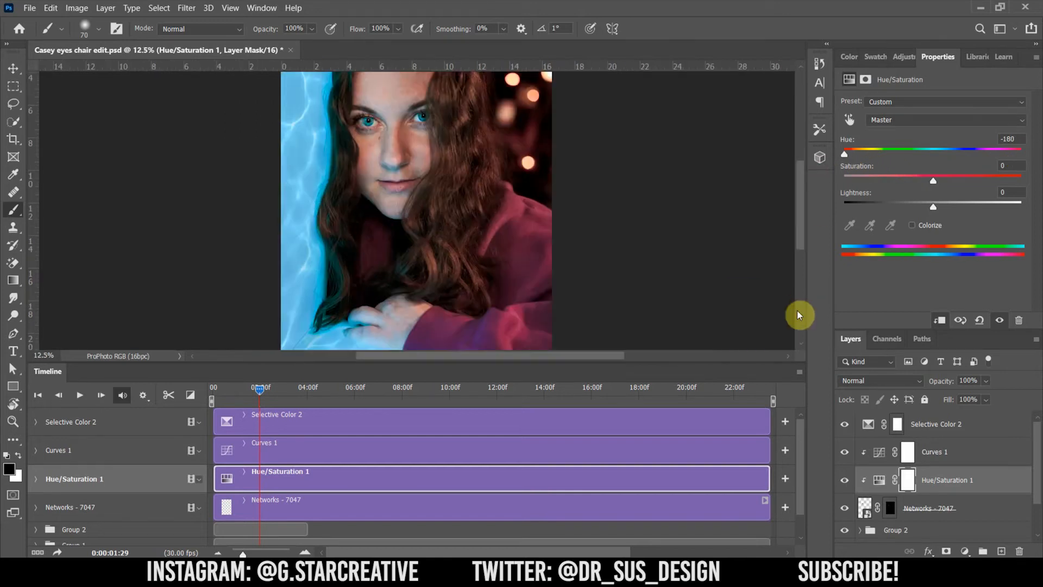
# - Lower the Networks layer's opacity to 75%
pyautogui.click(869, 507)
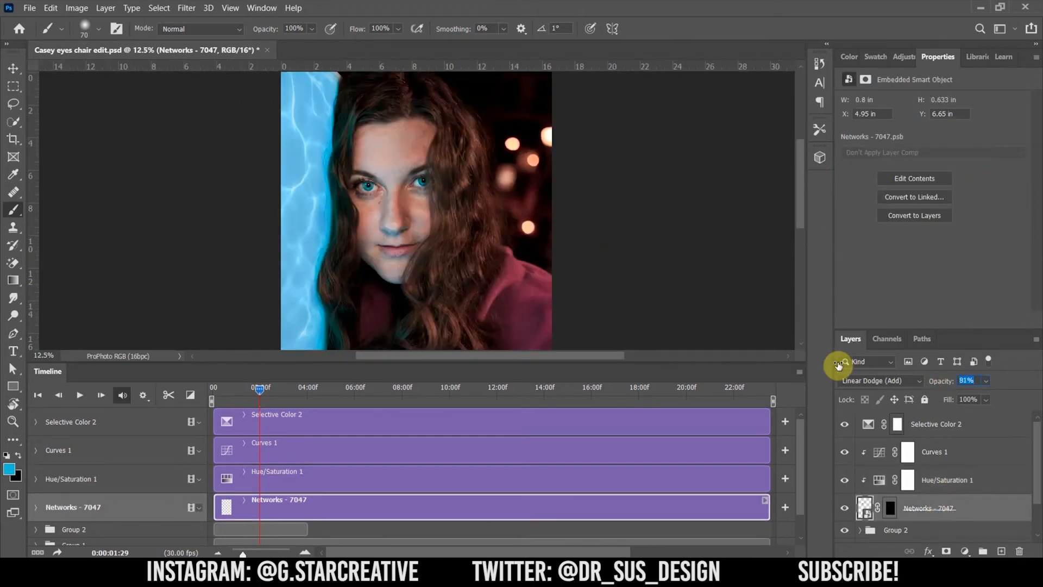
pyautogui.click(966, 381)
pyautogui.hotkey('ctrl', '=')
pyautogui.hotkey('ctrl', '=')
pyautogui.hotkey('ctrl', '=')
pyautogui.hotkey('ctrl', '=')
pyautogui.scroll(3, 659, 241)
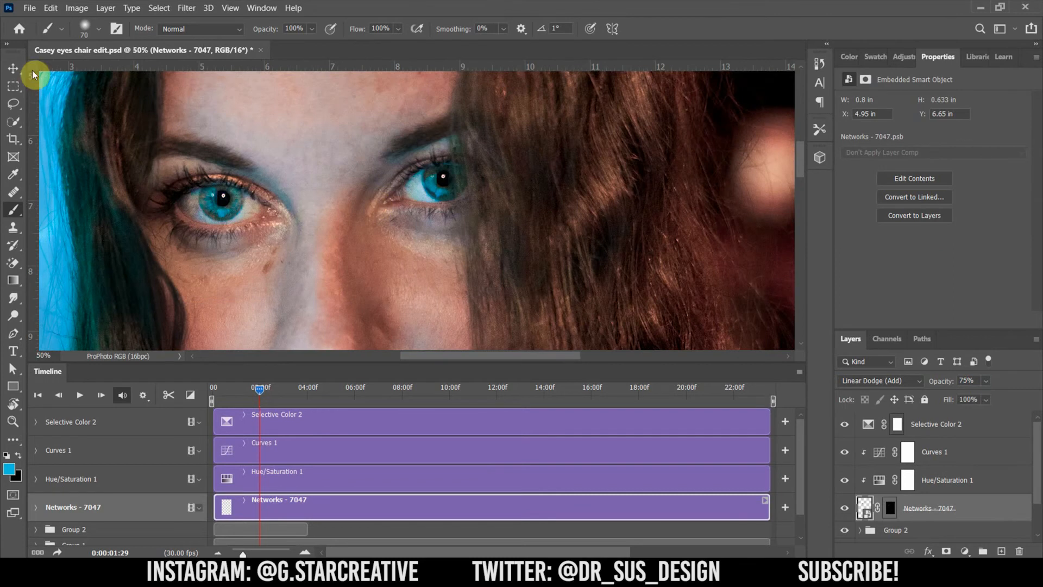
# - Group the Networks layer with its Curves and Hue/Saturation adjustments, duplicate the group, and position the copy over the other eye
pyautogui.click(13, 69)
pyautogui.keyDown('shift'); pyautogui.click(944, 459); pyautogui.keyUp('shift')
pyautogui.hotkey('ctrl', 'g')
pyautogui.hotkey('ctrl', 'j')
pyautogui.moveTo(212, 204); pyautogui.dragTo(438, 223)
pyautogui.moveTo(516, 250); pyautogui.dragTo(498, 238)
pyautogui.hotkey('ctrl', '0')
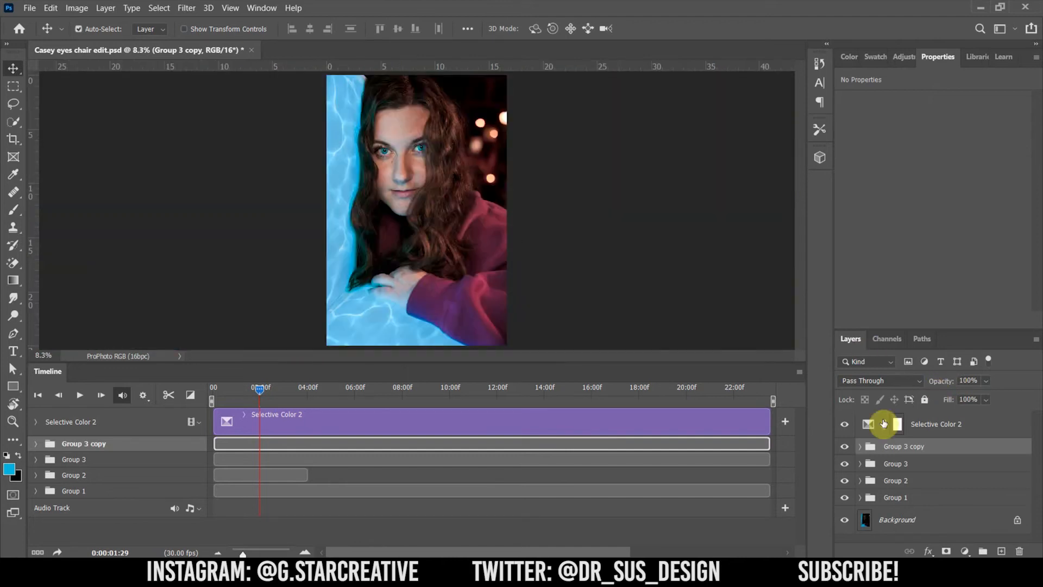
# - Set the opacity of the Networks layer in Group 3 copy to 40%
pyautogui.click(860, 448)
pyautogui.click(934, 524)
pyautogui.hotkey('ctrl', '+')
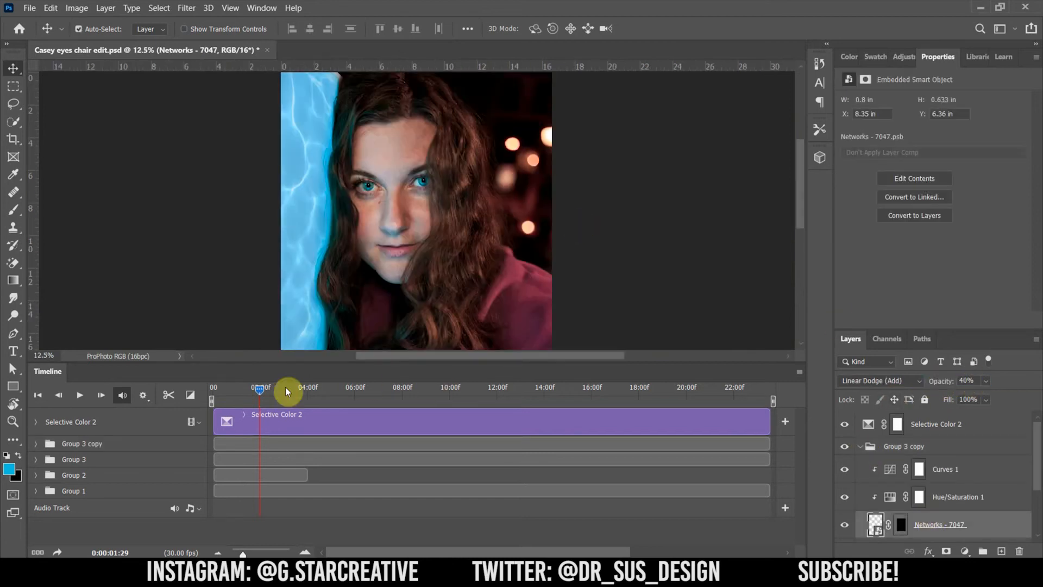
pyautogui.hotkey('ctrl', '-')
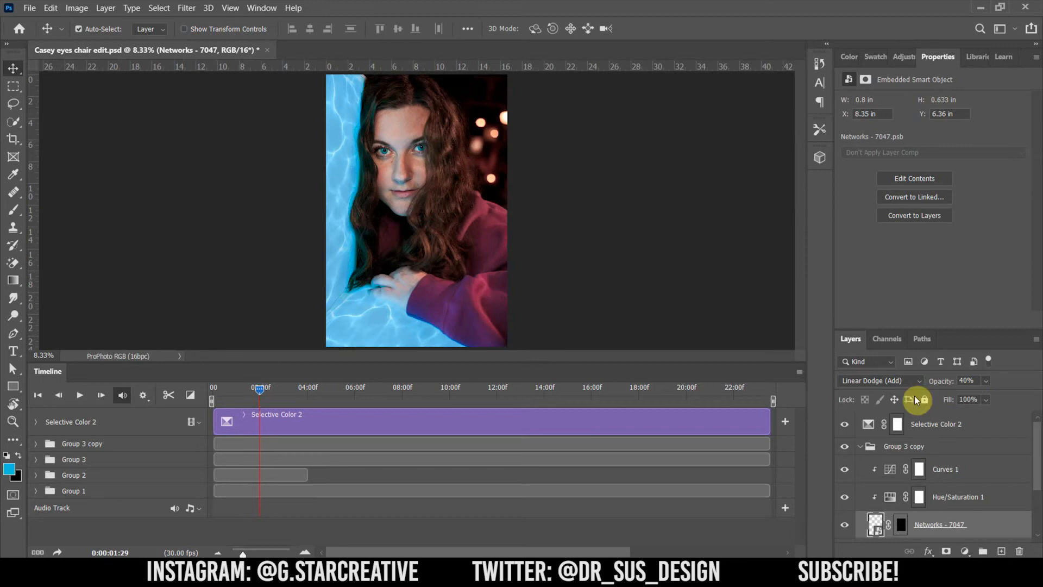
# - Check the opacity of the Networks layer in Group 3
pyautogui.click(860, 447)
pyautogui.click(860, 463)
pyautogui.click(934, 532)
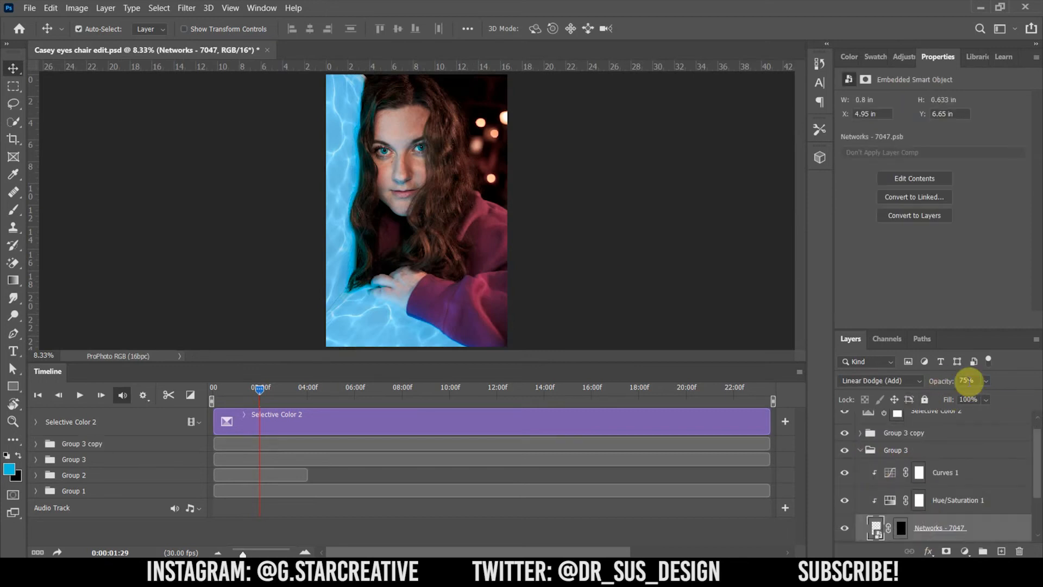
pyautogui.click(860, 450)
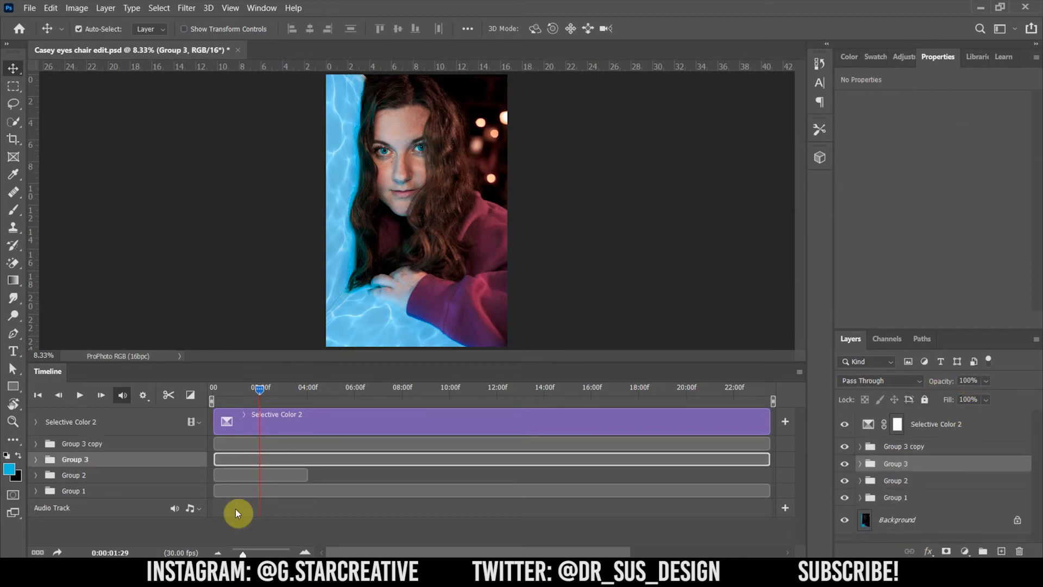
# - Play the animation from the start of the timeline
pyautogui.click(211, 392)
pyautogui.press('space')
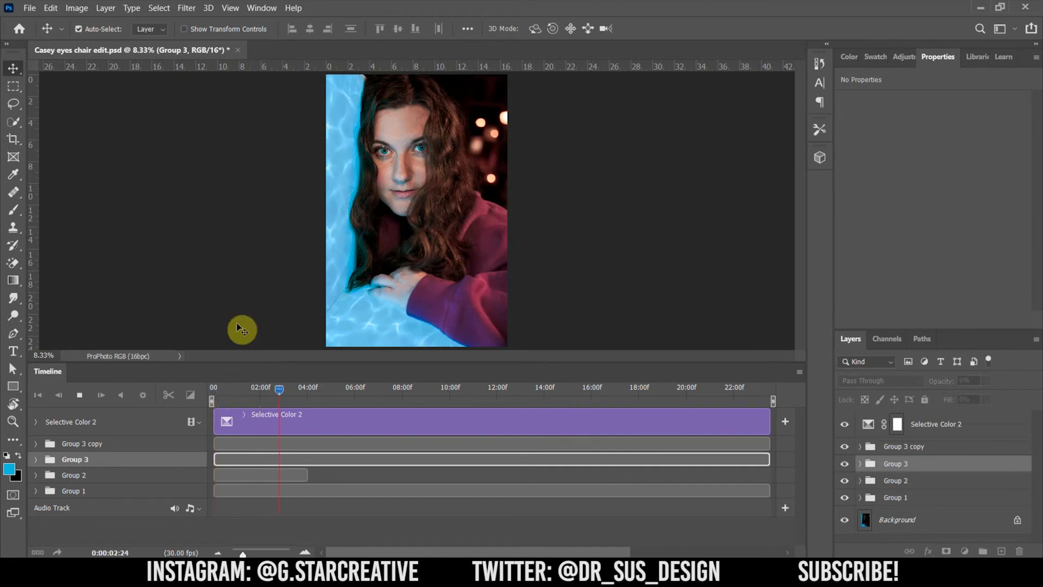
# - Stop playback, move the playhead to 0:00:09:29, and trim the Selective Color 2, Group 3 copy and Group 3 clips to end there
pyautogui.press('space')
pyautogui.click(450, 391)
pyautogui.click(36, 444)
pyautogui.moveTo(801, 450); pyautogui.dragTo(451, 471)
pyautogui.moveTo(801, 484); pyautogui.dragTo(450, 499)
pyautogui.click(36, 490)
pyautogui.click(36, 504)
pyautogui.moveTo(801, 503); pyautogui.dragTo(801, 513)
pyautogui.click(288, 475)
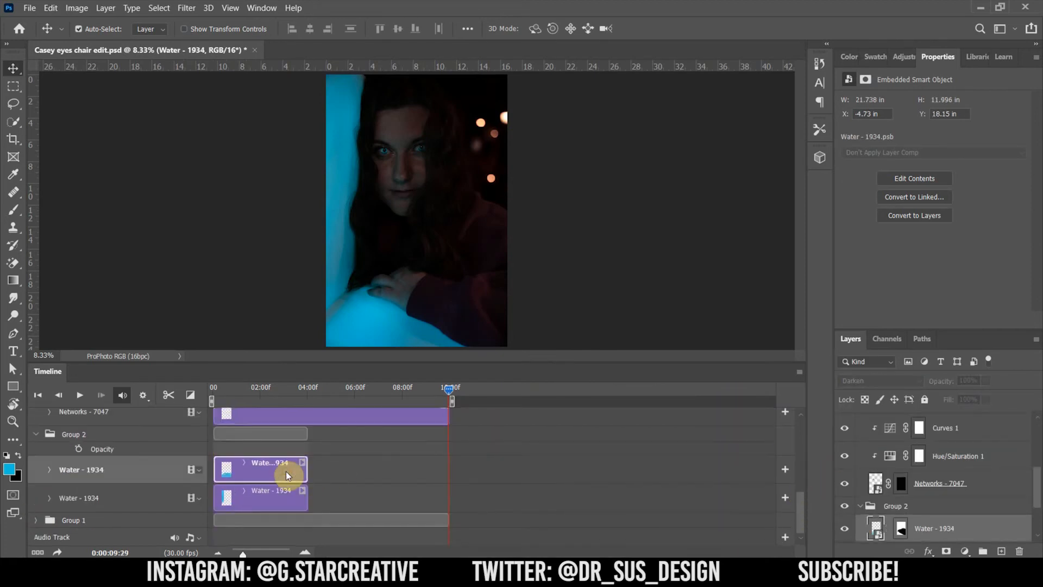
# - Duplicate Group 2 twice and place the copies end to end on the timeline, starting at 4 and 8 seconds
pyautogui.scroll(-3, 969, 459)
pyautogui.click(861, 450)
pyautogui.hotkey('ctrl', 'j')
pyautogui.moveTo(281, 434); pyautogui.dragTo(344, 434)
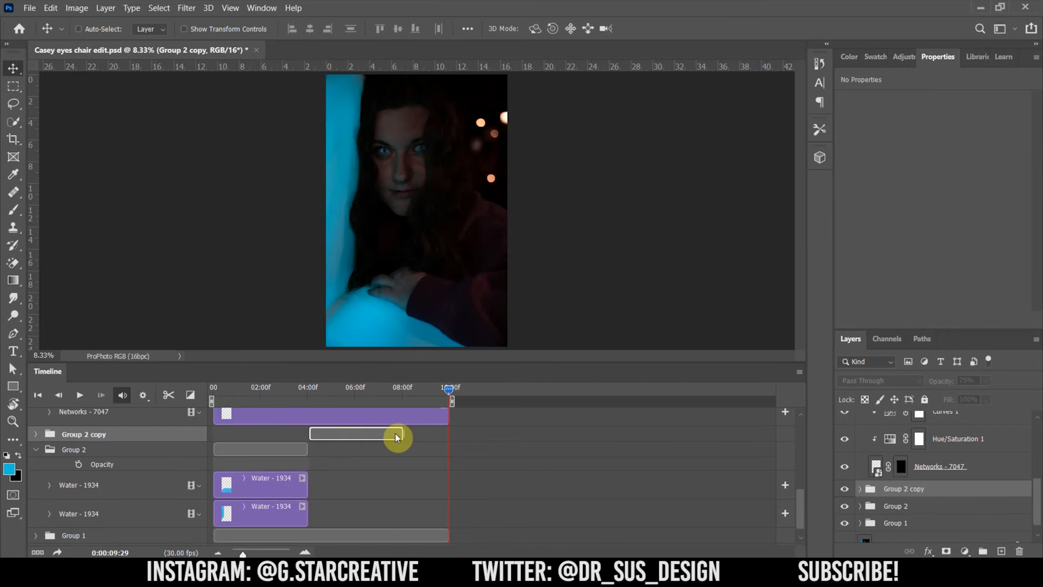
pyautogui.hotkey('ctrl', 'j')
pyautogui.moveTo(410, 434); pyautogui.dragTo(454, 433)
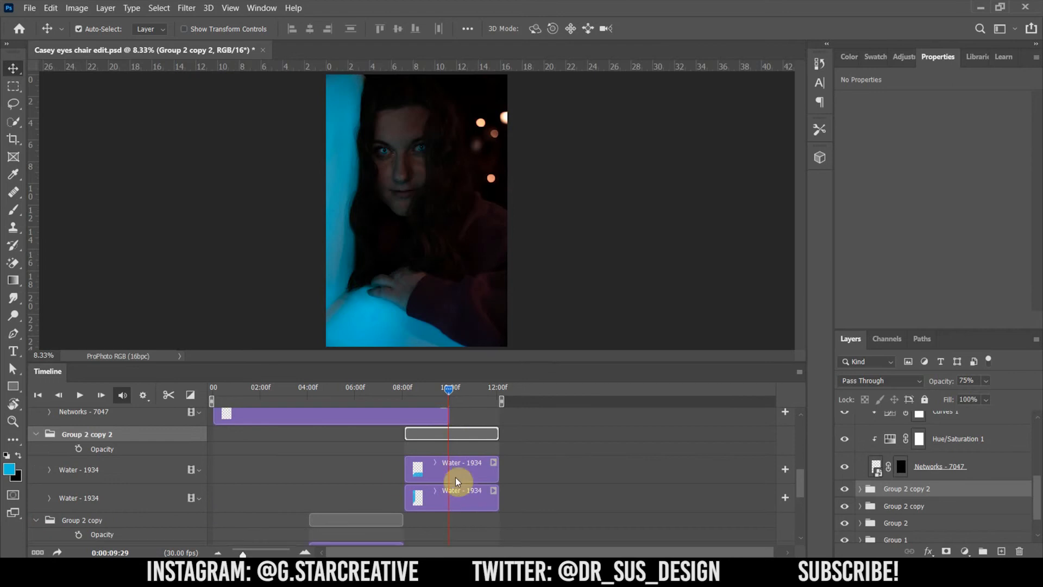
# - Trim both Water clips in Group 2 copy 2 and the Layer 1 and Layer 1 copy clips to end at 10 seconds
pyautogui.moveTo(498, 500); pyautogui.dragTo(470, 498)
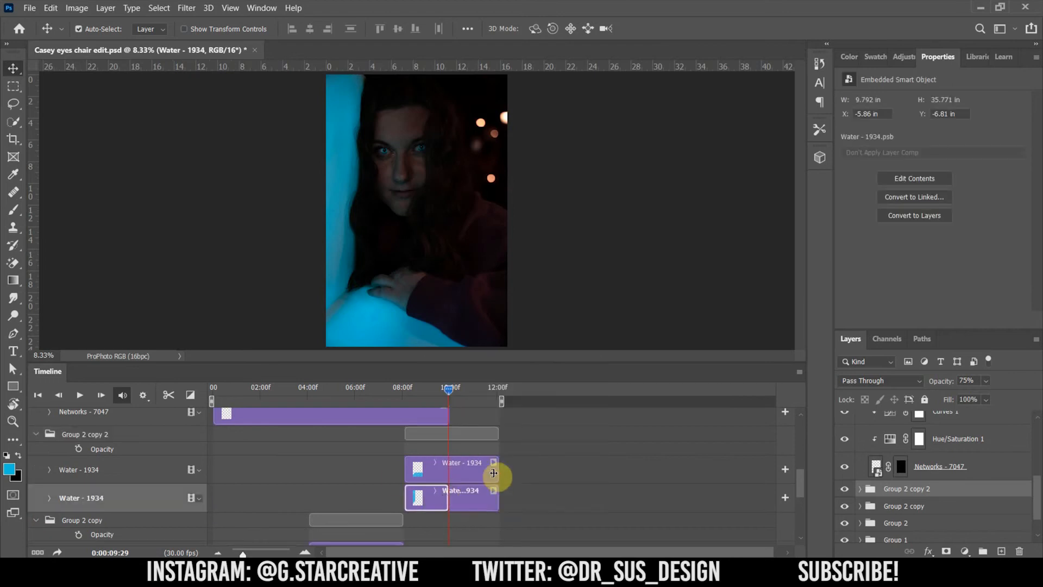
pyautogui.moveTo(498, 474); pyautogui.dragTo(447, 476)
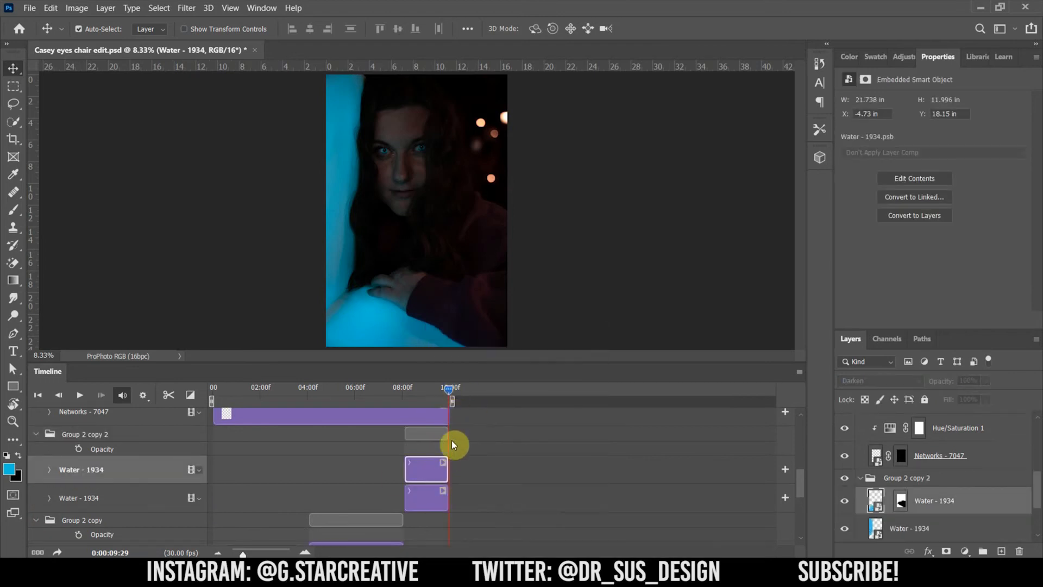
pyautogui.scroll(-5, 223, 478)
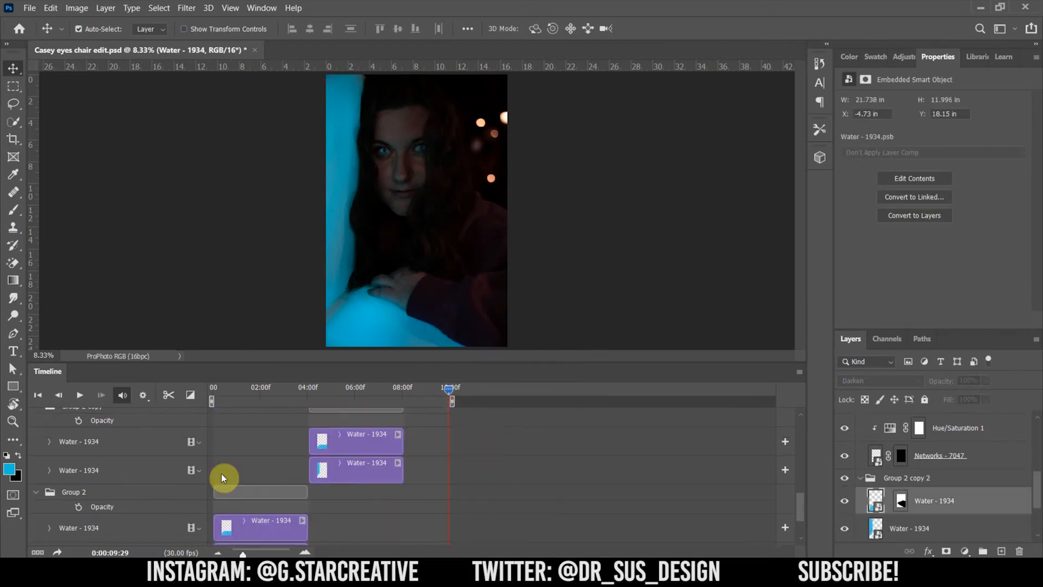
pyautogui.click(36, 517)
pyautogui.scroll(-3, 494, 466)
pyautogui.moveTo(329, 486); pyautogui.dragTo(447, 486)
pyautogui.moveTo(328, 511); pyautogui.dragTo(443, 506)
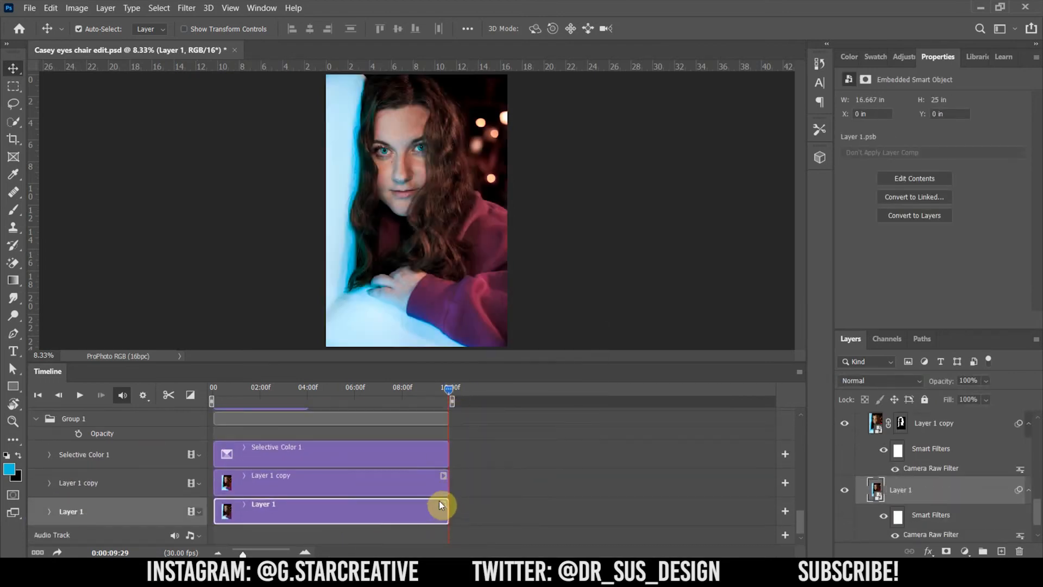
# - Return the playhead to the start and place the Water - 1934 video between Group 2 and Group 1
pyautogui.moveTo(802, 526); pyautogui.dragTo(800, 429)
pyautogui.click(213, 389)
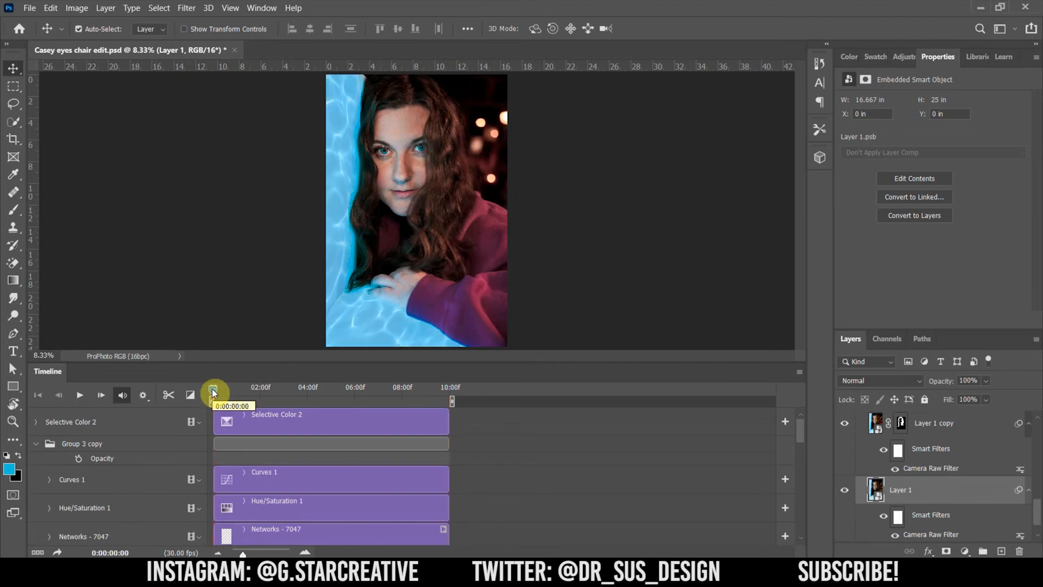
pyautogui.scroll(3, 923, 448)
pyautogui.click(900, 475)
pyautogui.scroll(3, 906, 453)
pyautogui.scroll(-3, 896, 449)
pyautogui.click(859, 427)
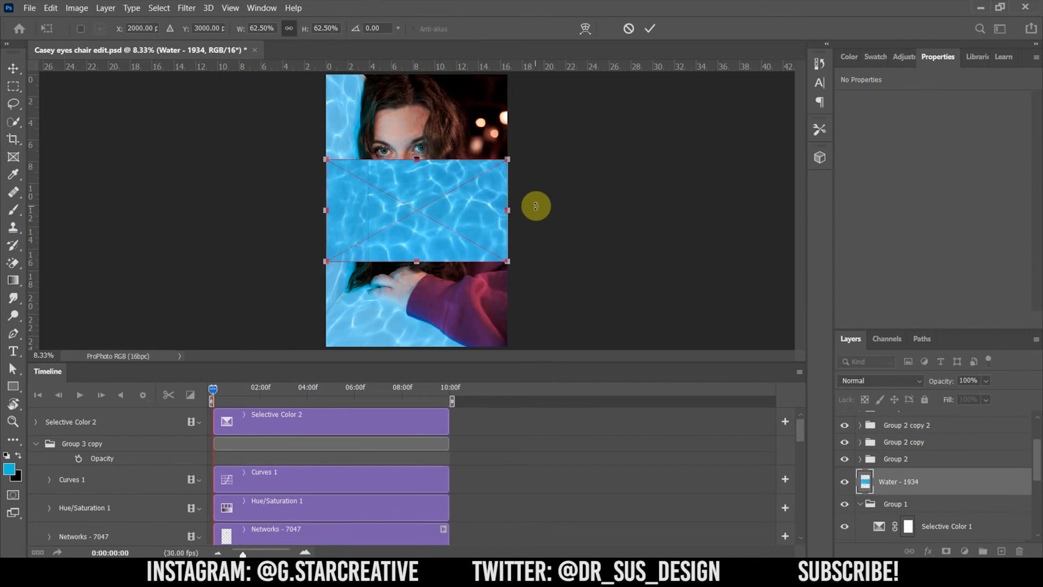
# - Rotate, enlarge and distort the placed water video to cover the woman, about 17.3 by 27.5 in
pyautogui.moveTo(537, 208); pyautogui.dragTo(418, 321)
pyautogui.moveTo(416, 252); pyautogui.dragTo(317, 237)
pyautogui.moveTo(267, 105); pyautogui.dragTo(468, 104)
pyautogui.moveTo(266, 285); pyautogui.dragTo(506, 287)
pyautogui.moveTo(468, 104); pyautogui.dragTo(533, 84)
pyautogui.moveTo(369, 103); pyautogui.dragTo(366, 78)
pyautogui.moveTo(369, 285); pyautogui.dragTo(353, 288)
pyautogui.moveTo(505, 285); pyautogui.dragTo(524, 367)
pyautogui.moveTo(532, 84); pyautogui.dragTo(542, 69)
pyautogui.moveTo(367, 77); pyautogui.dragTo(365, 72)
pyautogui.press('Return')
pyautogui.moveTo(459, 282); pyautogui.dragTo(454, 286)
# - Set the new Water - 1934 layer to Multiply blending and reduce its opacity to 35%
pyautogui.click(880, 381)
pyautogui.click(866, 224)
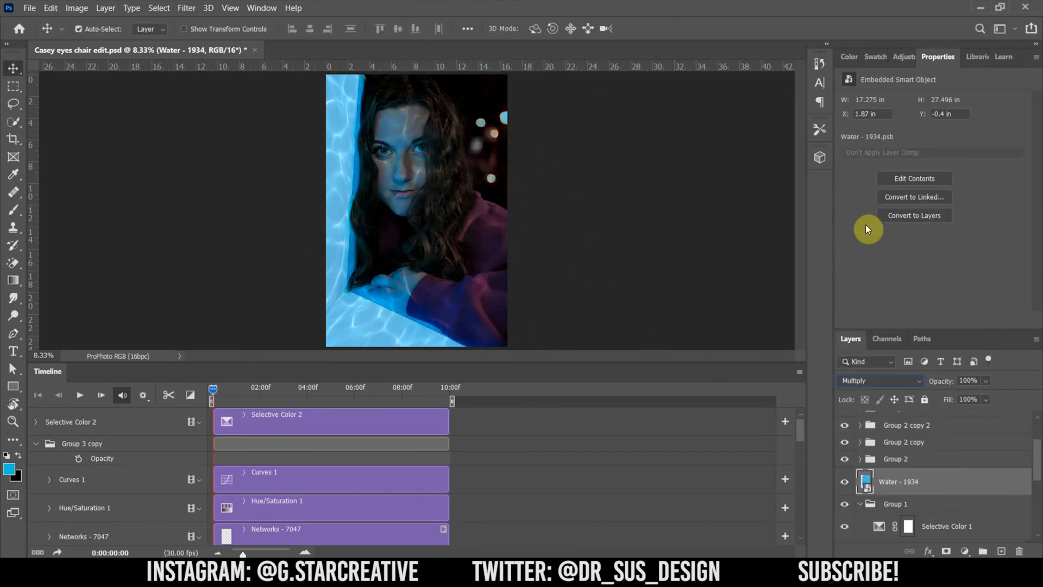
pyautogui.moveTo(941, 381); pyautogui.dragTo(835, 380)
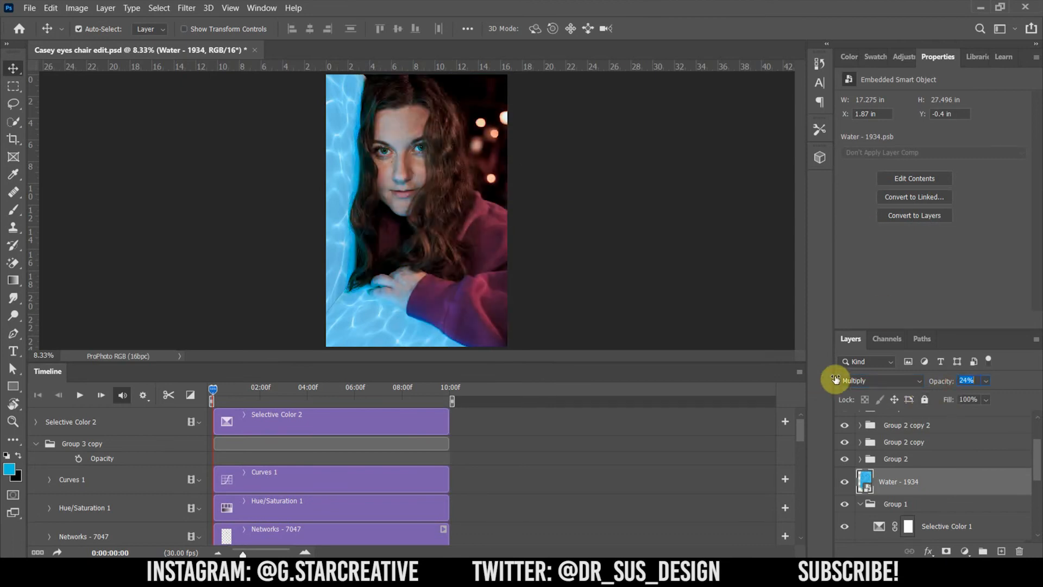
# - Add a mask to the new water layer, paint out the wall side with a 2200 px soft brush, and set opacity to 25%
pyautogui.click(946, 551)
pyautogui.press('b')
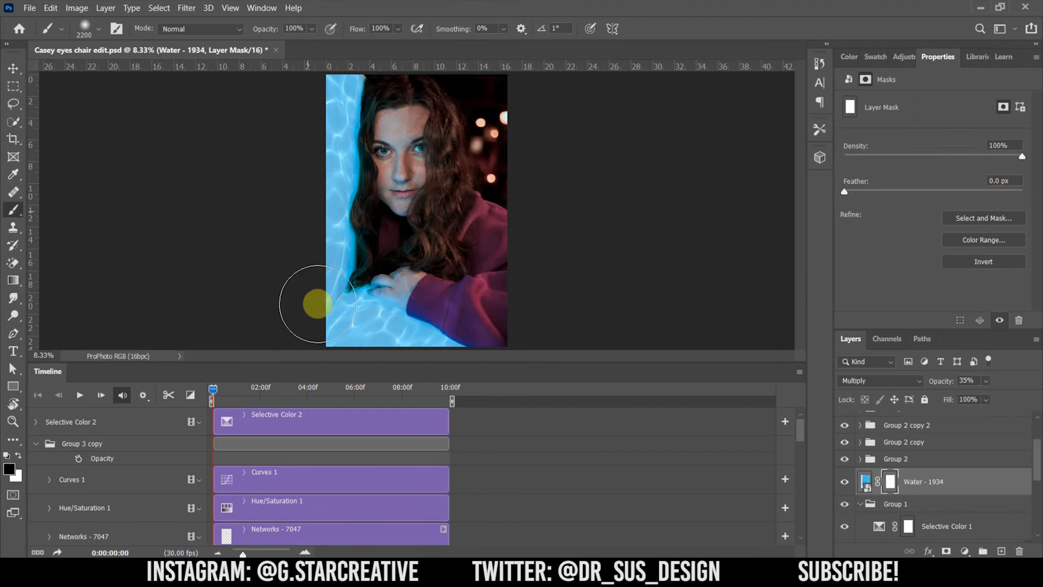
pyautogui.press(']')
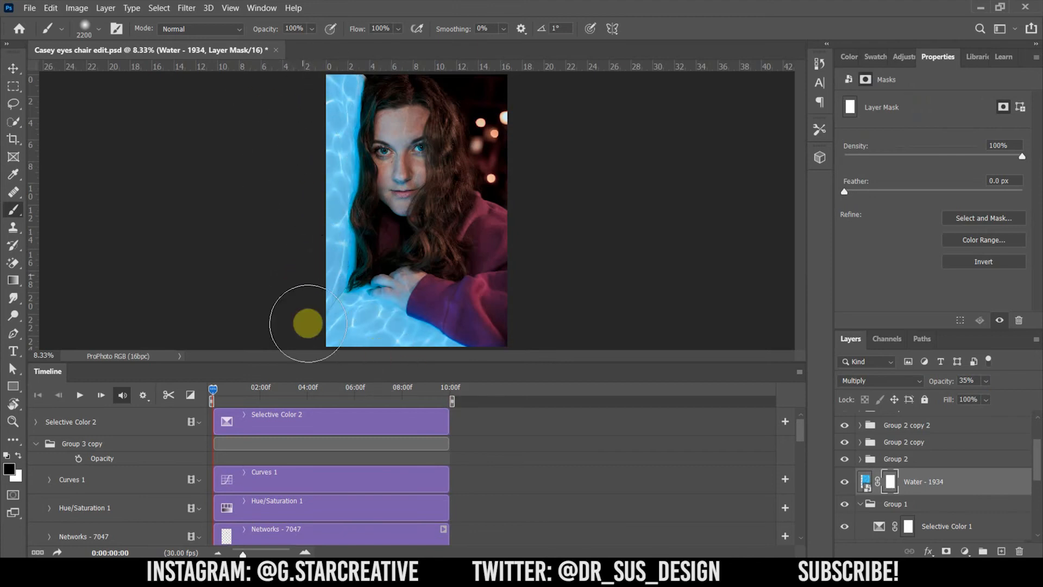
pyautogui.press('v')
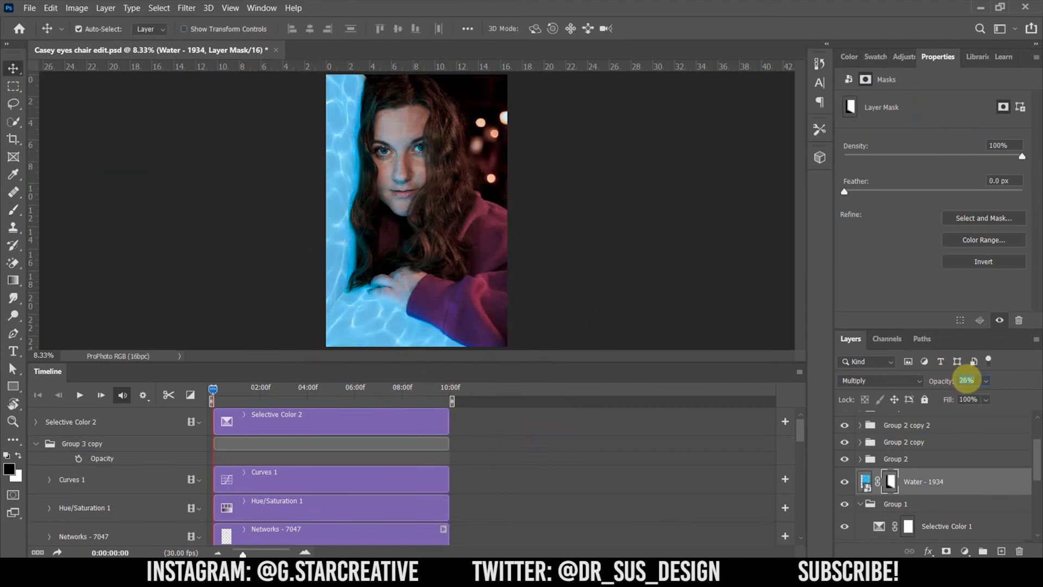
pyautogui.click(946, 483)
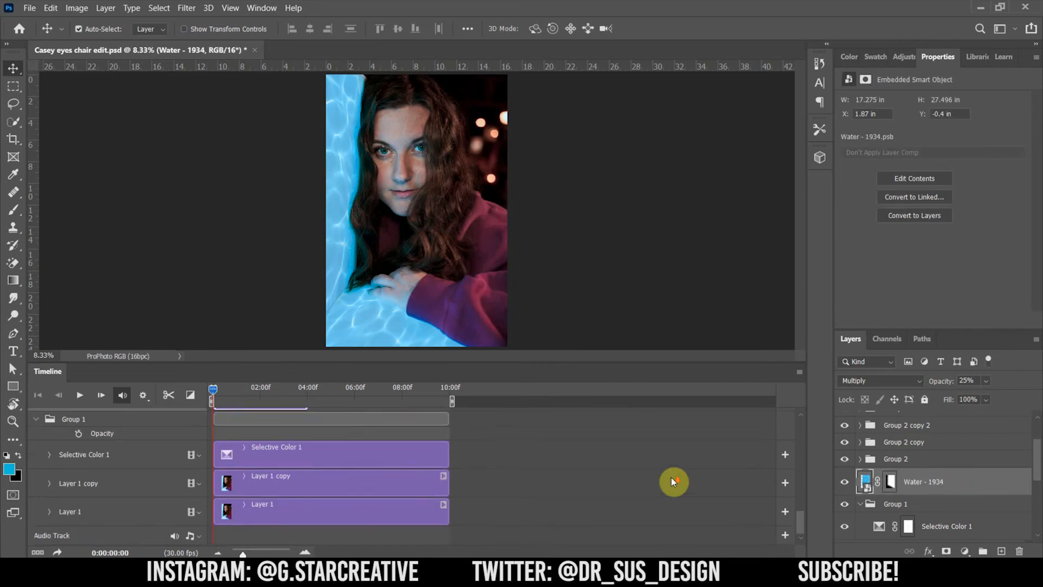
# - Duplicate the masked water layer twice and place the copies one after another on the timeline, following the original clip
pyautogui.hotkey('ctrl', 'j')
pyautogui.moveTo(284, 463); pyautogui.dragTo(352, 466)
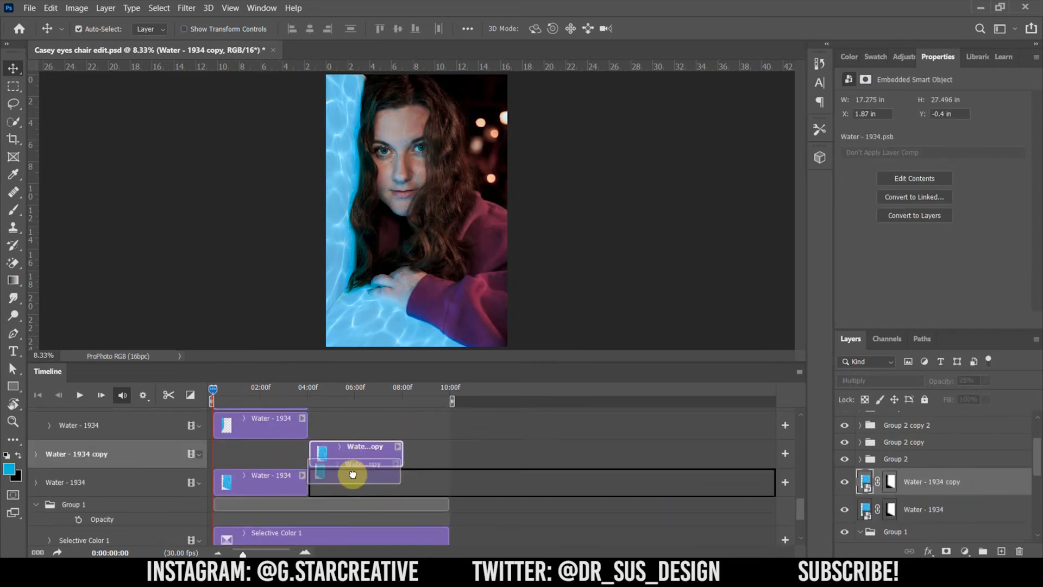
pyautogui.hotkey('ctrl', 'j')
pyautogui.moveTo(387, 454); pyautogui.dragTo(447, 459)
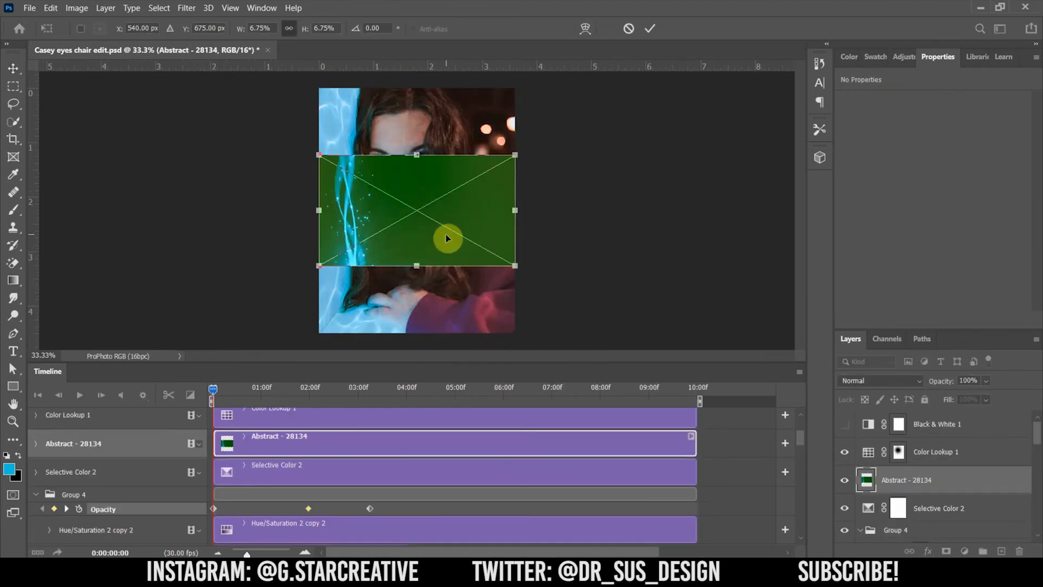
# - Enlarge and tilt the Abstract - 28134 video to about 6.7 by 4 in, with its light trails along the wall edge
pyautogui.moveTo(536, 144)
pyautogui.mouseDown()
pyautogui.moveTo(520, 120)
pyautogui.moveTo(530, 133)
pyautogui.mouseUp()
pyautogui.moveTo(510, 148); pyautogui.dragTo(682, 76)
pyautogui.moveTo(654, 89); pyautogui.dragTo(653, 134)
pyautogui.moveTo(568, 204)
pyautogui.mouseDown()
pyautogui.moveTo(585, 168)
pyautogui.moveTo(590, 209)
pyautogui.moveTo(582, 214)
pyautogui.mouseUp()
pyautogui.press('Return')
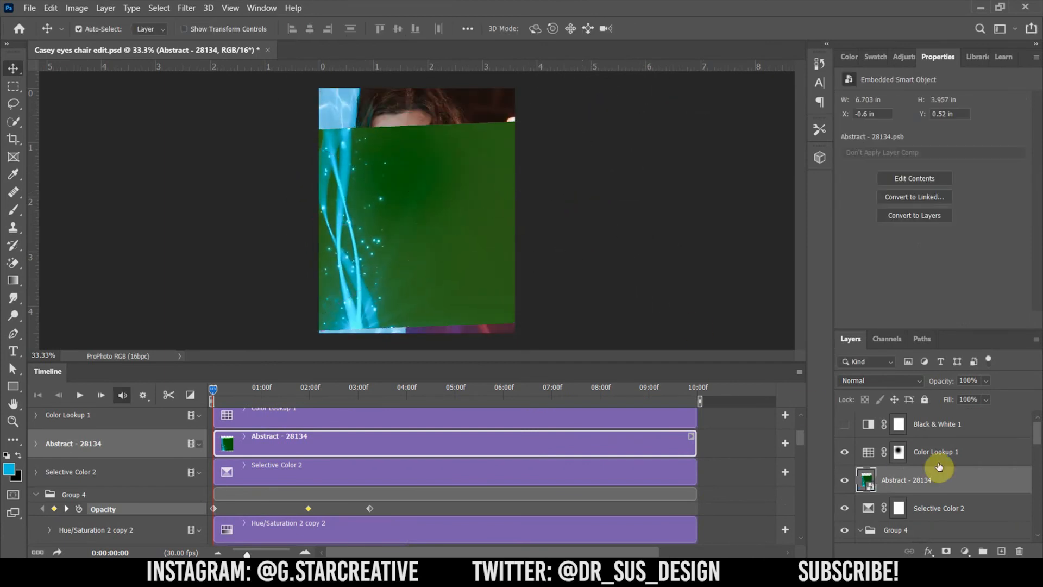
# - Split the Gray Blend If black slider for This Layer on Abstract - 28134 to 84 / 200
pyautogui.doubleClick(993, 482)
pyautogui.moveTo(696, 297); pyautogui.dragTo(750, 303)
pyautogui.moveTo(812, 298)
pyautogui.mouseDown()
pyautogui.moveTo(885, 296)
pyautogui.moveTo(819, 304)
pyautogui.mouseUp()
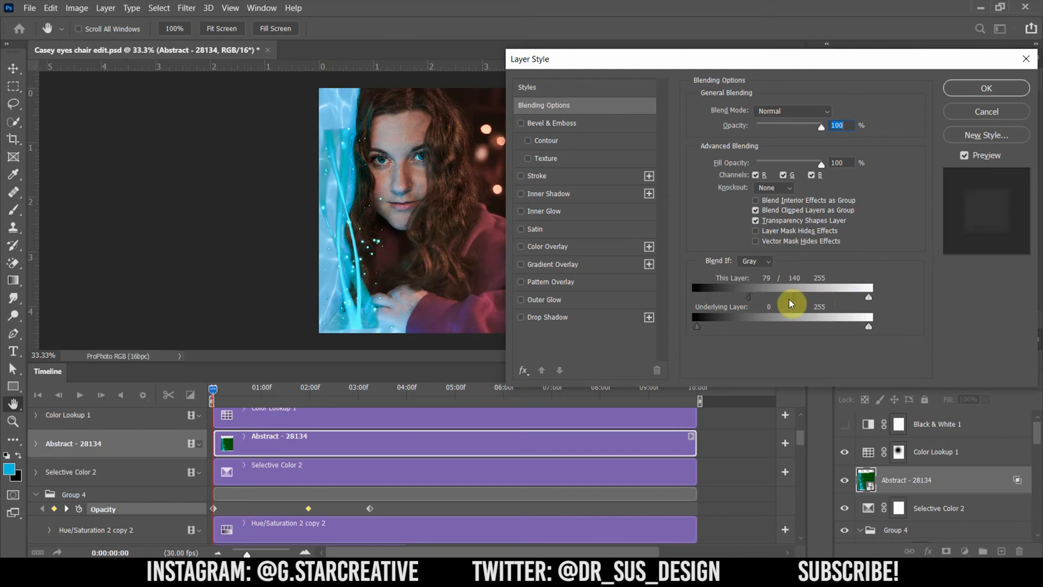
pyautogui.moveTo(749, 297); pyautogui.dragTo(755, 298)
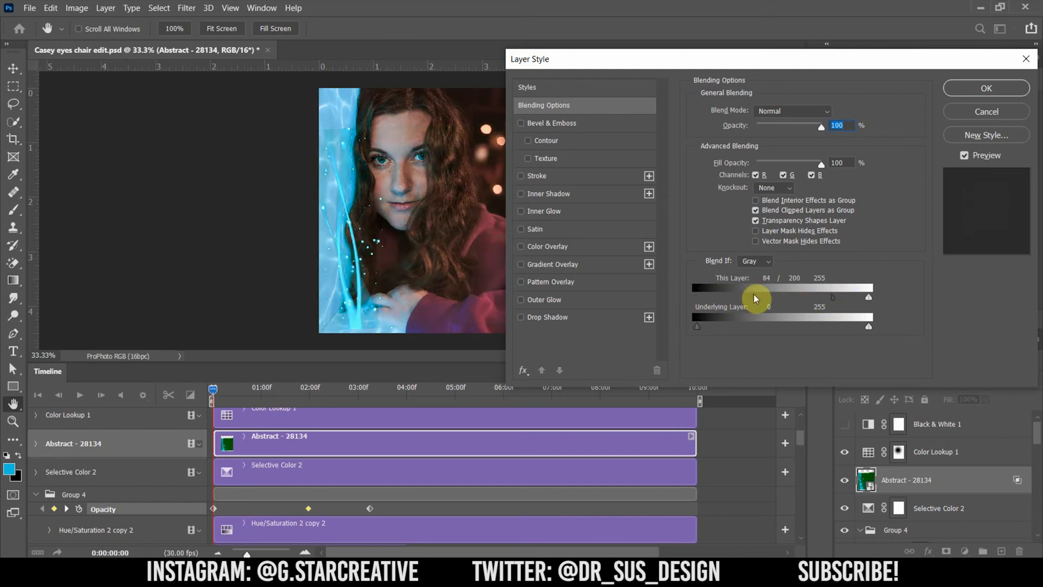
# - Set the Green Blend If black slider for This Layer to 112 / 255 and apply the layer style
pyautogui.click(765, 263)
pyautogui.click(755, 275)
pyautogui.click(758, 262)
pyautogui.moveTo(832, 297); pyautogui.dragTo(794, 300)
pyautogui.click(750, 294)
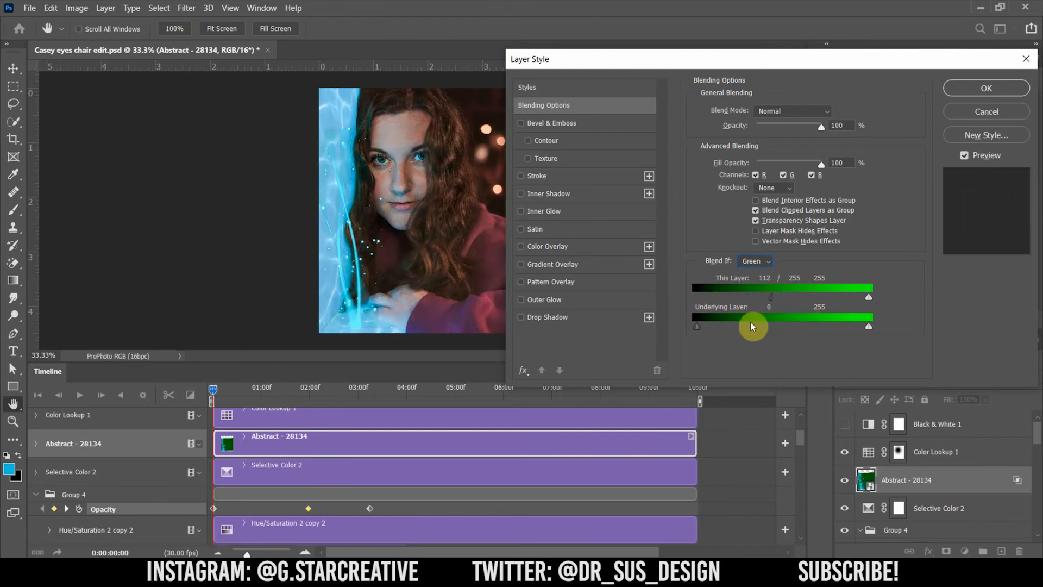
pyautogui.click(986, 88)
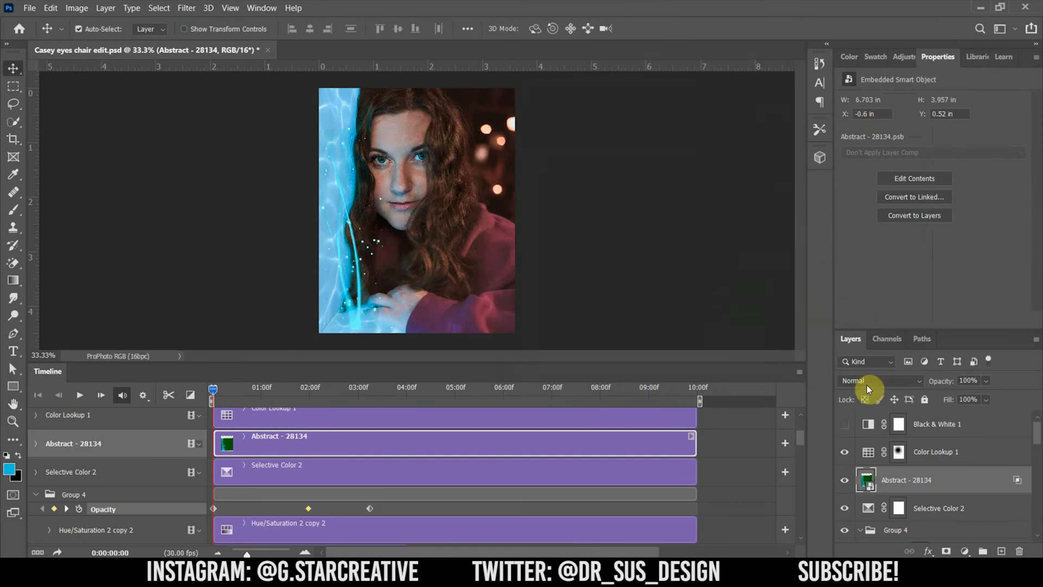
# - With the playhead at 0:00:02:11, rotate the Abstract video to about -6.8° and nudge its light trails into place along the hair
pyautogui.click(327, 389)
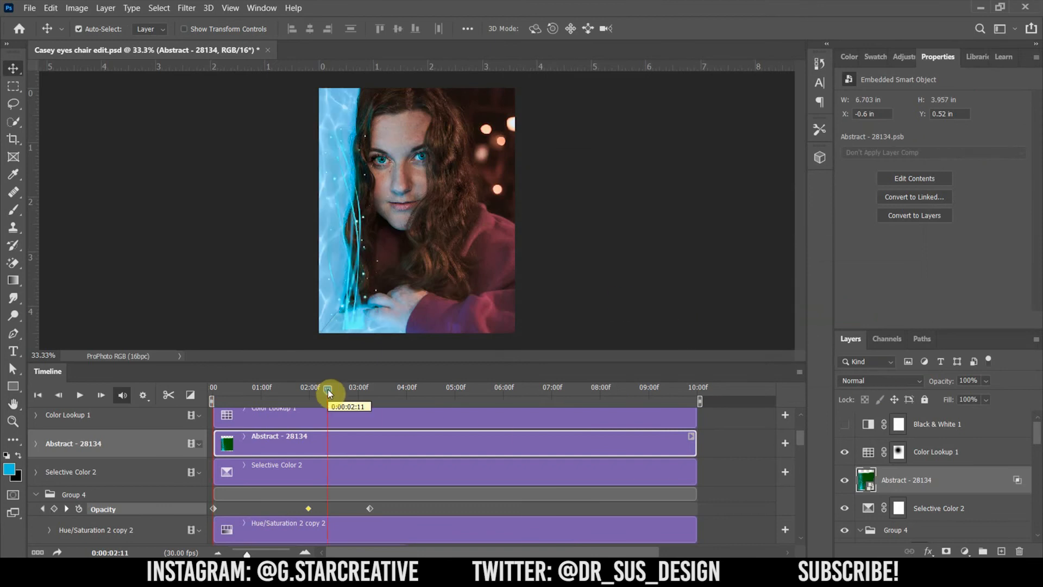
pyautogui.hotkey('ctrl', '+')
pyautogui.scroll(-2, 382, 336)
pyautogui.hotkey('ctrl', '-')
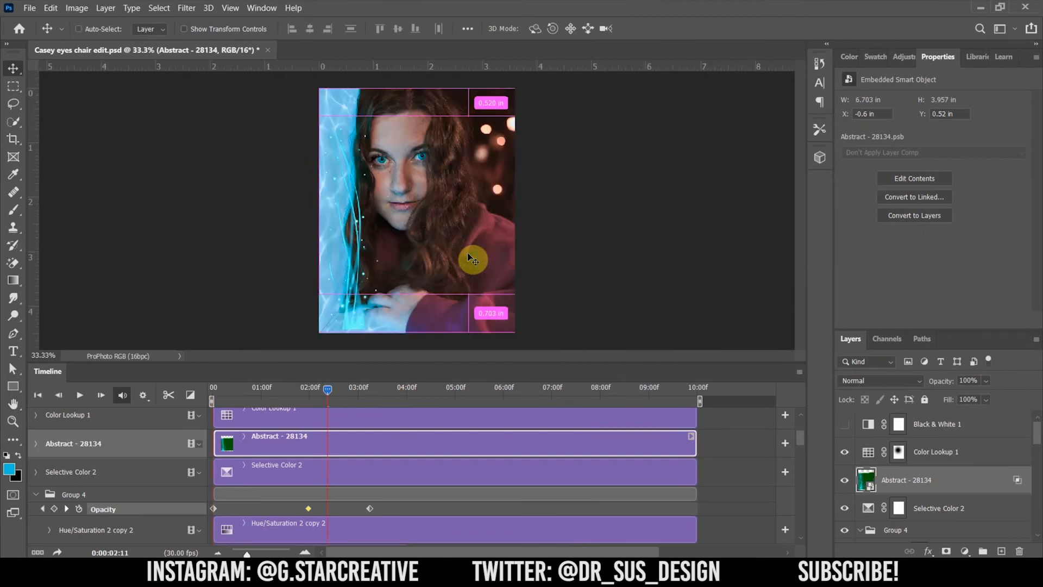
pyautogui.hotkey('ctrl', 't')
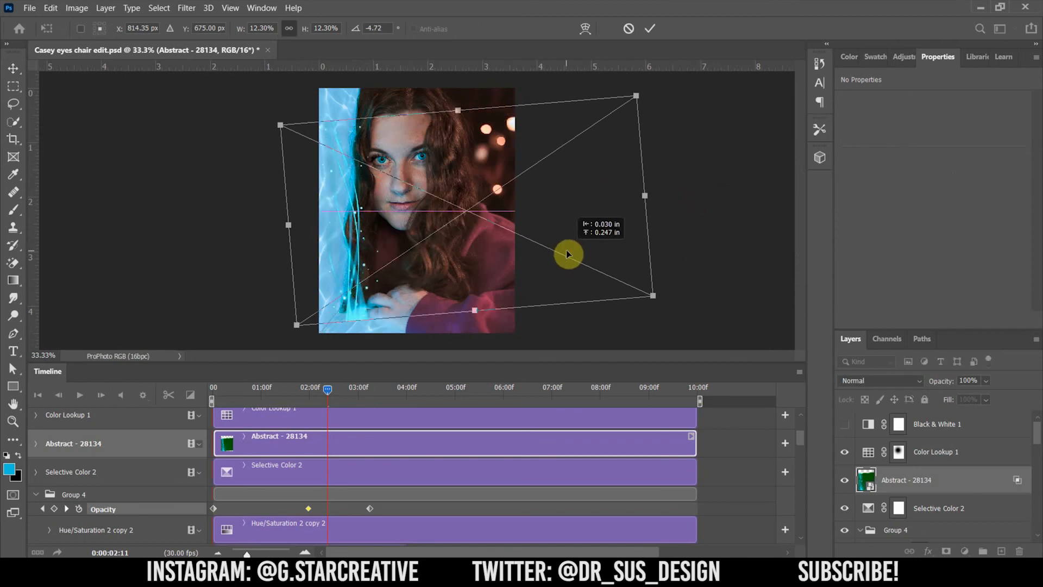
pyautogui.moveTo(674, 188); pyautogui.dragTo(674, 177)
pyautogui.press('Up')
pyautogui.press('Up')
pyautogui.press('Up')
pyautogui.press('Up')
pyautogui.press('Up')
pyautogui.press('Up')
pyautogui.press('Up')
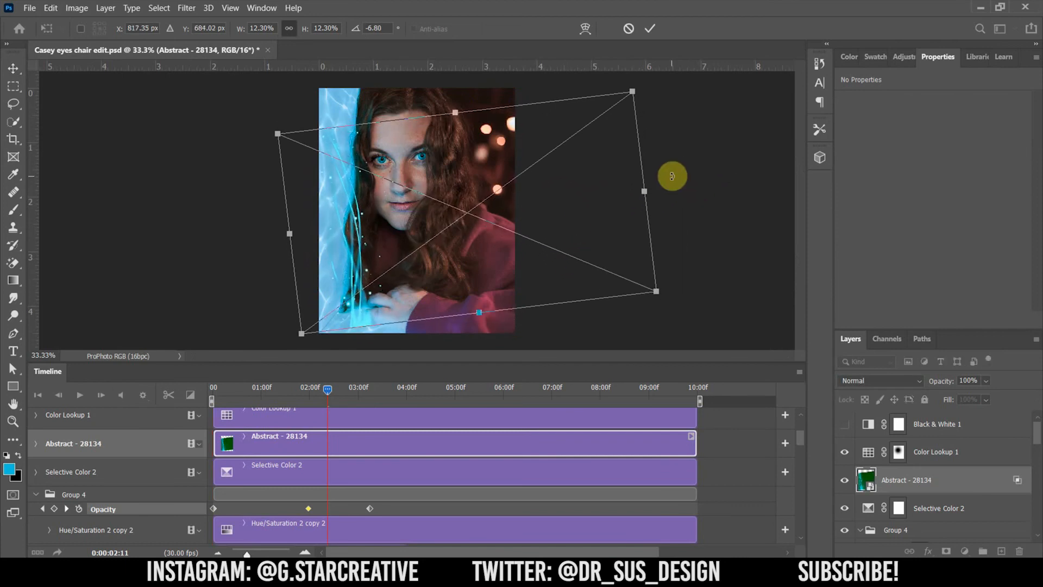
pyautogui.press('Return')
# - Add a mask to the Abstract - 28134 layer and paint black with a soft brush over the video's bottom and top edges
pyautogui.hotkey('ctrl', '+')
pyautogui.scroll(-5, 802, 239)
pyautogui.click(946, 551)
pyautogui.press('b')
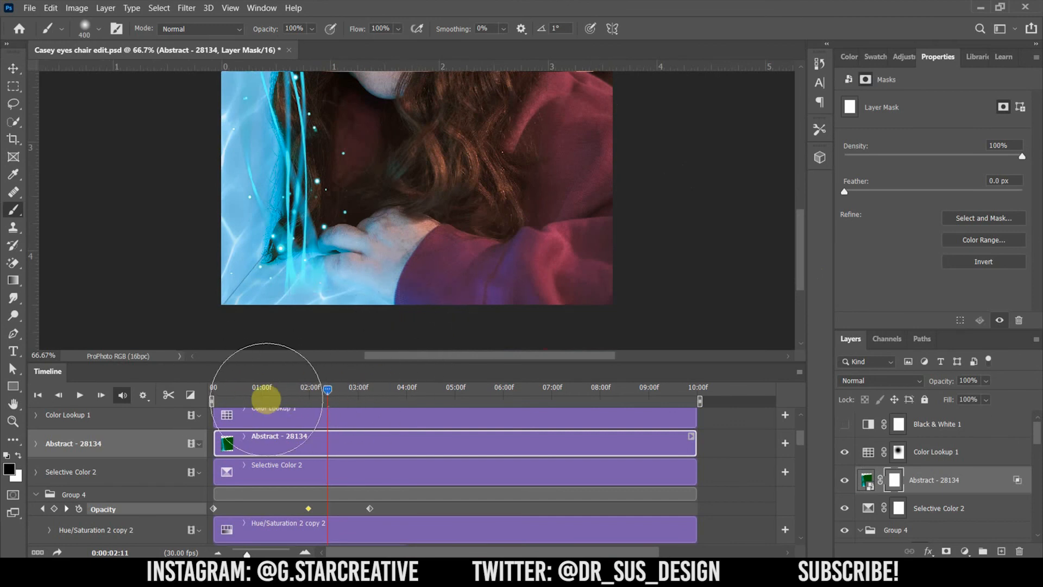
pyautogui.press(']')
pyautogui.moveTo(171, 285); pyautogui.dragTo(242, 379)
pyautogui.scroll(5, 438, 261)
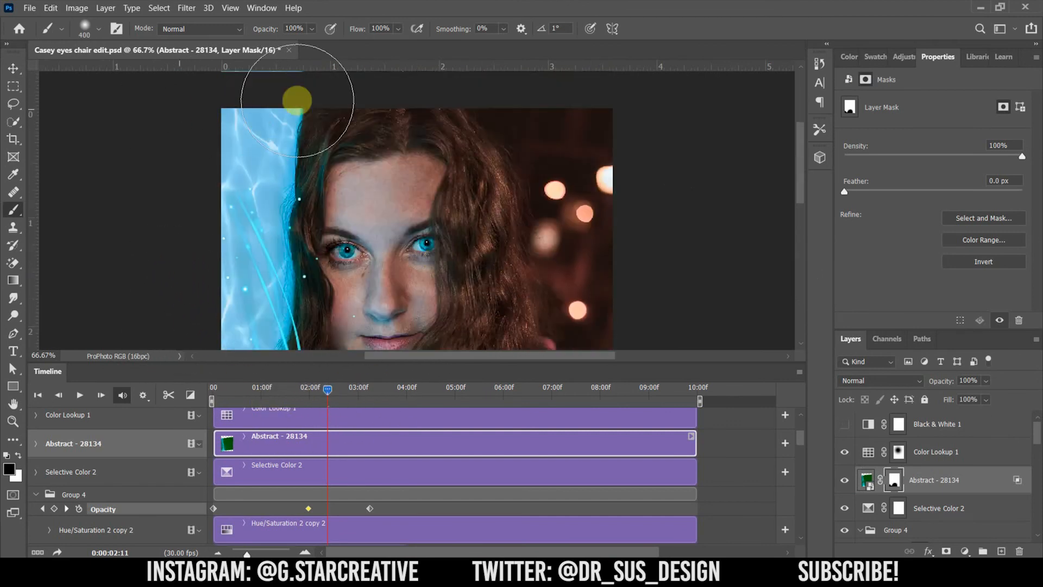
pyautogui.hotkey('ctrl', '-')
pyautogui.press(']')
pyautogui.hotkey('ctrl', '-')
pyautogui.click(15, 70)
# - Add a Hue/Saturation adjustment clipped to the Abstract - 28134 layer and set its hue to -11
pyautogui.click(904, 61)
pyautogui.click(864, 108)
pyautogui.keyDown('alt'); pyautogui.click(943, 493); pyautogui.keyUp('alt')
pyautogui.moveTo(933, 156)
pyautogui.mouseDown()
pyautogui.moveTo(923, 157)
pyautogui.moveTo(955, 158)
pyautogui.moveTo(926, 159)
pyautogui.mouseUp()
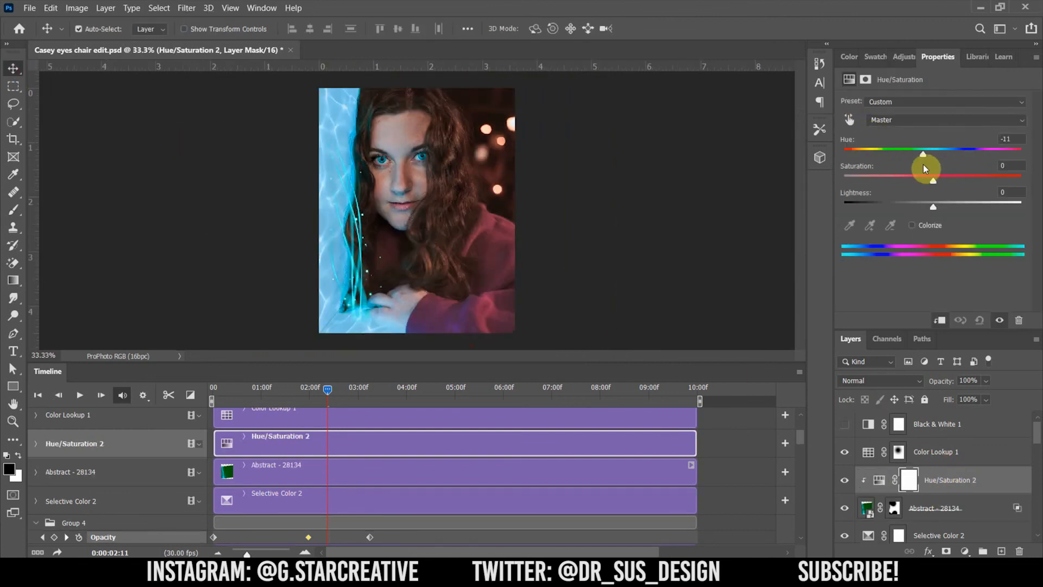
# - Change the Abstract - 28134 layer's blend mode to Linear Dodge (Add)
pyautogui.click(948, 503)
pyautogui.click(899, 384)
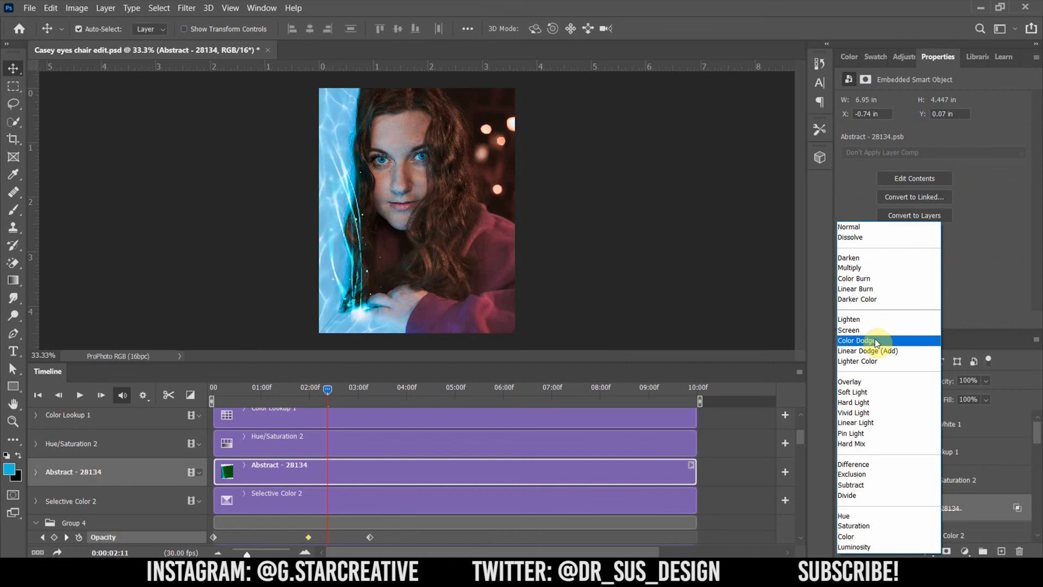
pyautogui.click(876, 350)
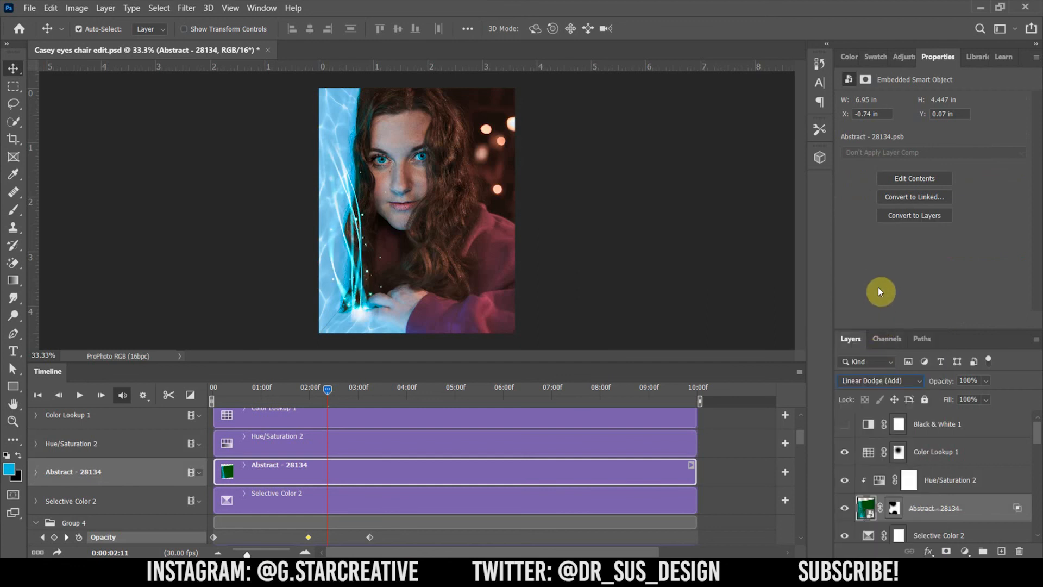
# - Set the Hue/Saturation 2 hue to +13 and nudge the Abstract video slightly downward
pyautogui.click(948, 480)
pyautogui.moveTo(923, 157)
pyautogui.mouseDown()
pyautogui.moveTo(1012, 156)
pyautogui.moveTo(929, 174)
pyautogui.moveTo(947, 176)
pyautogui.mouseUp()
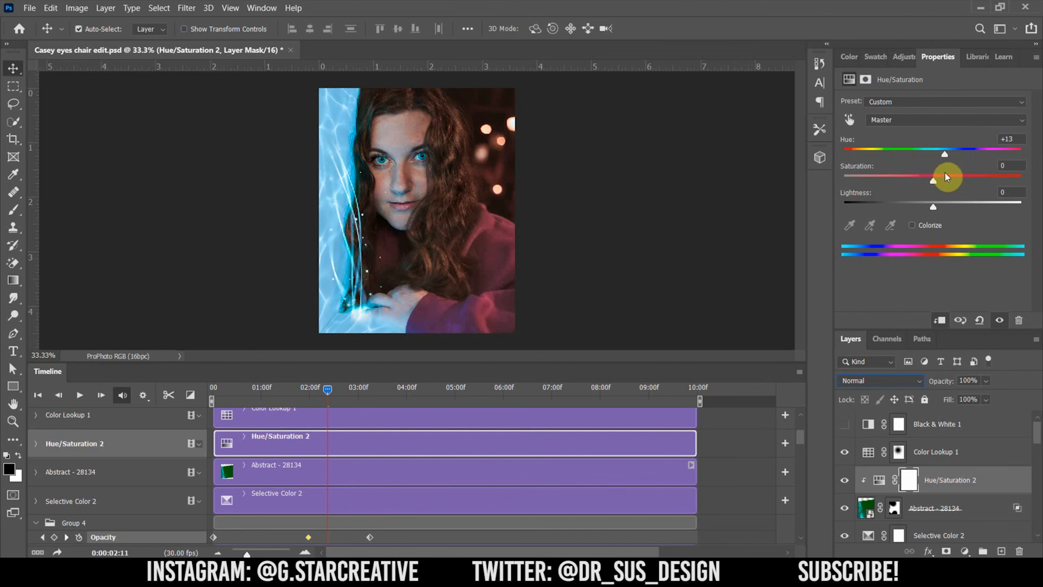
pyautogui.click(569, 312)
pyautogui.moveTo(519, 258); pyautogui.dragTo(520, 259)
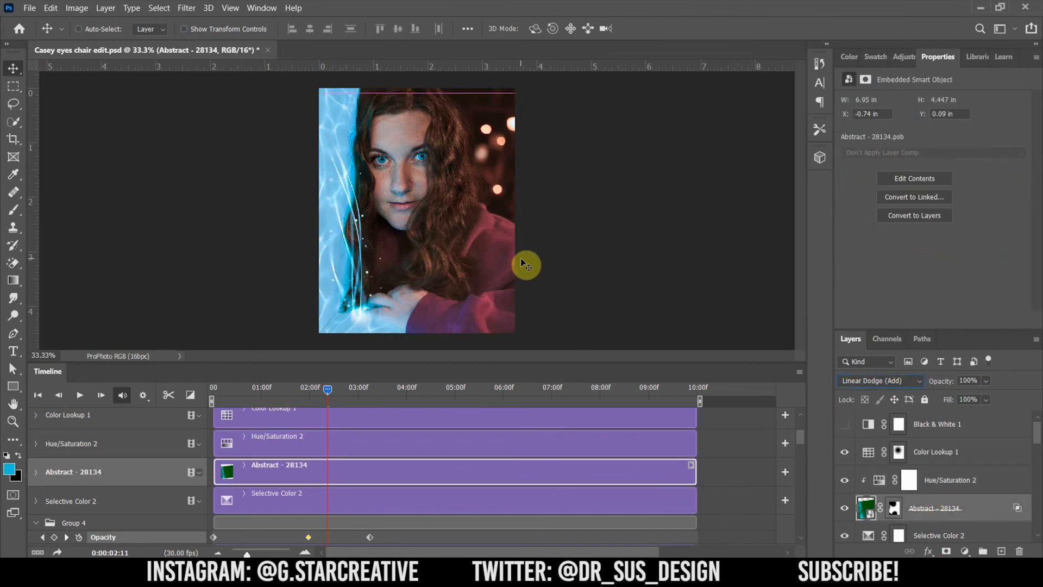
# - Paint black on the Abstract layer's mask with a 700 px soft brush to fade the light patch below the trails
pyautogui.hotkey('ctrl', '+')
pyautogui.hotkey('ctrl', '+')
pyautogui.moveTo(805, 211); pyautogui.dragTo(810, 258)
pyautogui.click(857, 454)
pyautogui.click(893, 508)
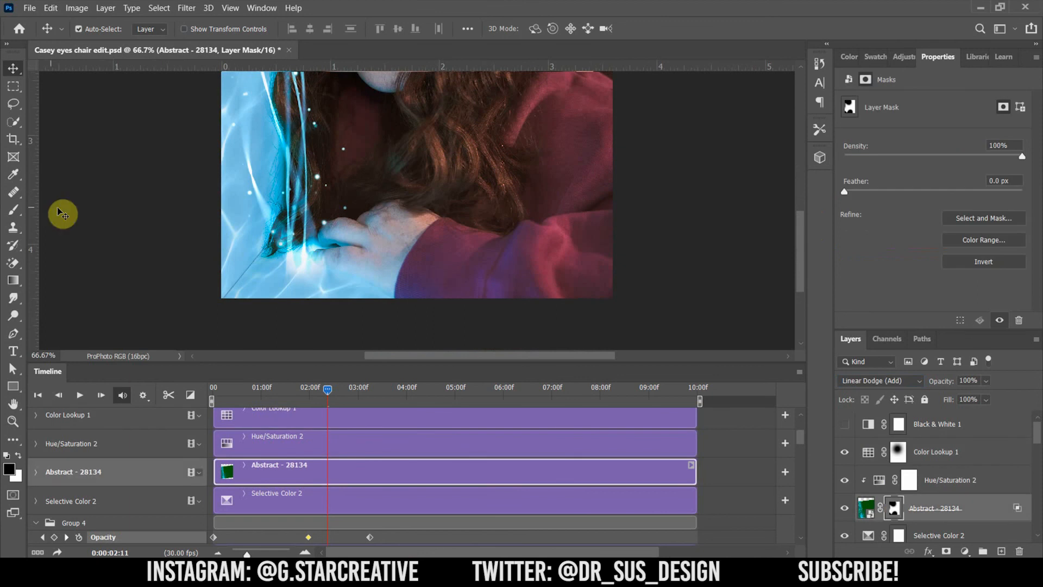
pyautogui.press('b')
pyautogui.press(']')
pyautogui.press(']')
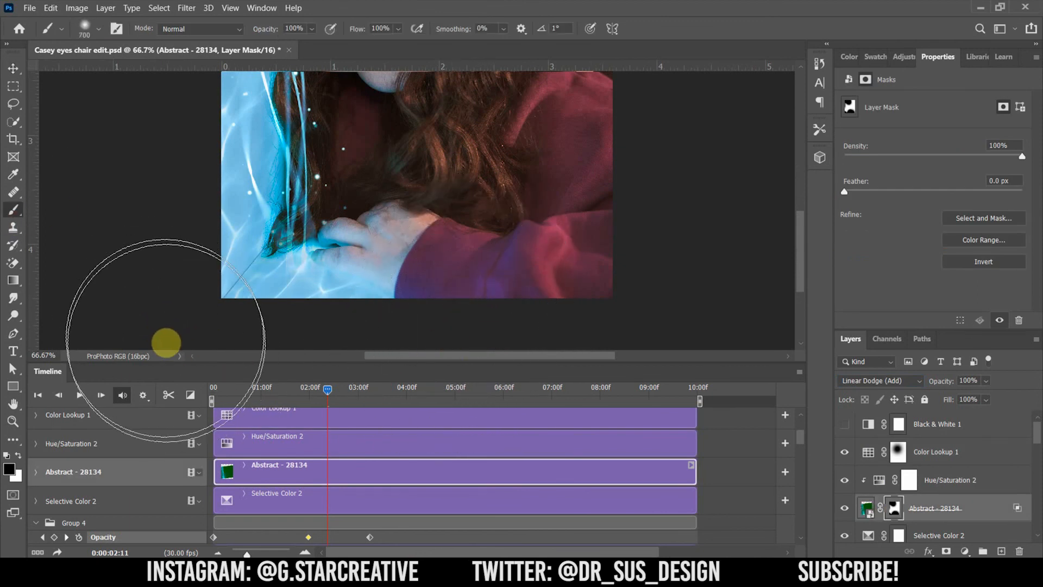
# - Paint white on the Abstract layer's mask near the hands and table to restore the lower part of the light trails
pyautogui.hotkey('ctrl', '-')
pyautogui.press('x')
pyautogui.moveTo(369, 292); pyautogui.dragTo(501, 300)
pyautogui.press('x')
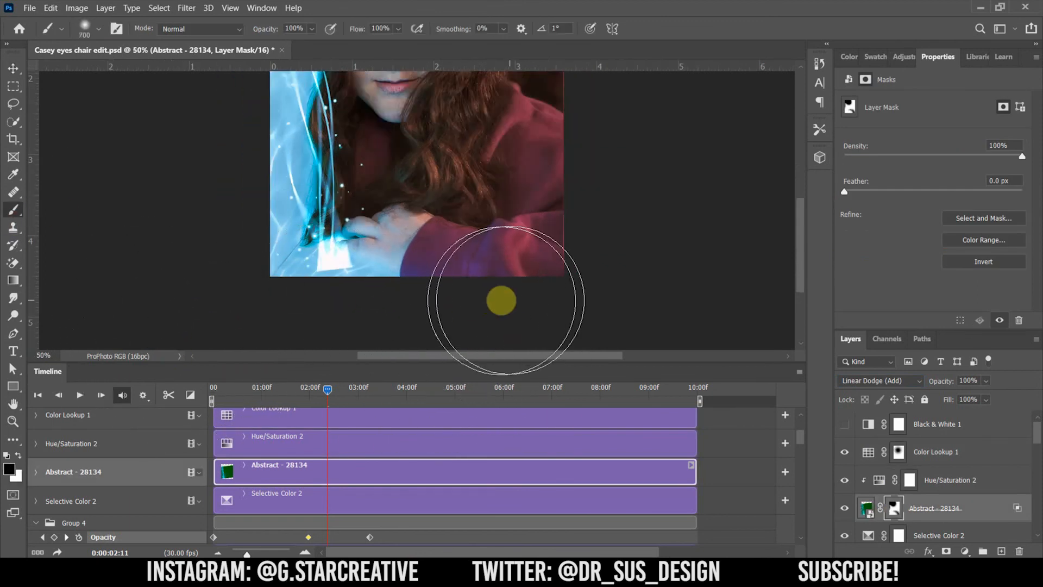
# - Paint black on the Abstract layer's mask with a larger soft brush to hide the hard bottom edge on the table
pyautogui.press(']')
pyautogui.press(']')
pyautogui.moveTo(447, 330)
pyautogui.mouseDown()
pyautogui.moveTo(382, 398)
pyautogui.moveTo(213, 375)
pyautogui.moveTo(331, 321)
pyautogui.moveTo(178, 279)
pyautogui.mouseUp()
pyautogui.hotkey('ctrl', '-')
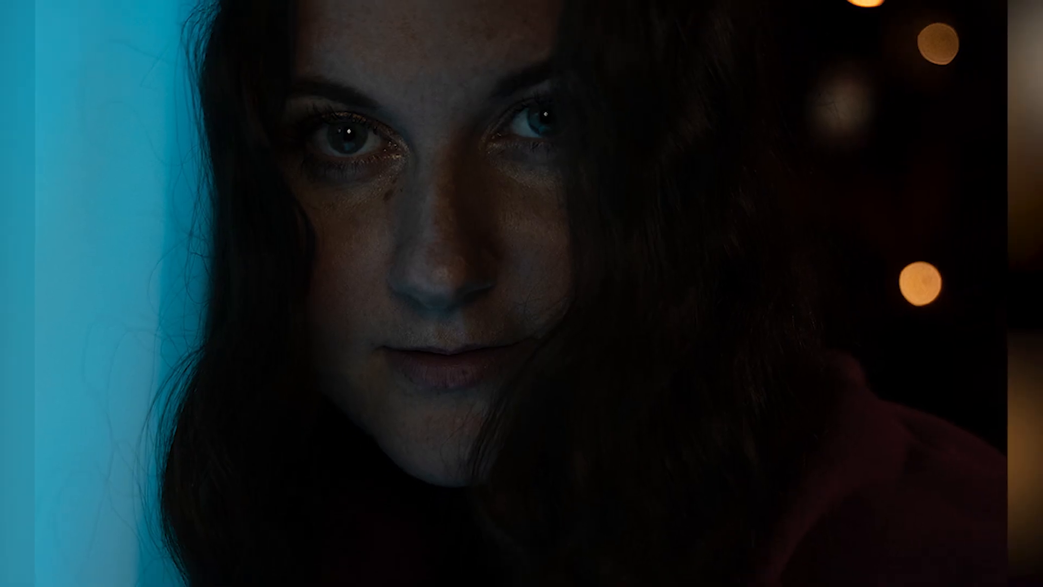